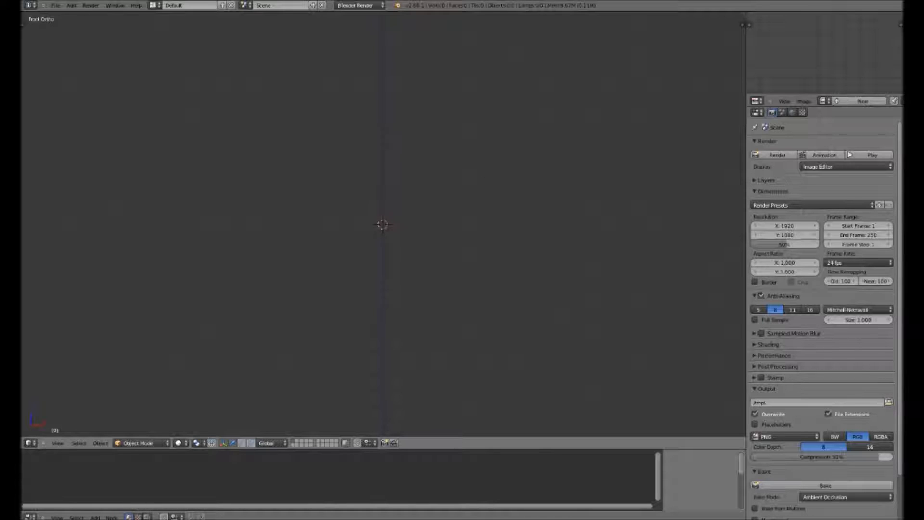
# Add a cube, inspect it in front orthographic view, then delete it again
pyautogui.press('KP_5')
pyautogui.hotkey('shift', 'a')
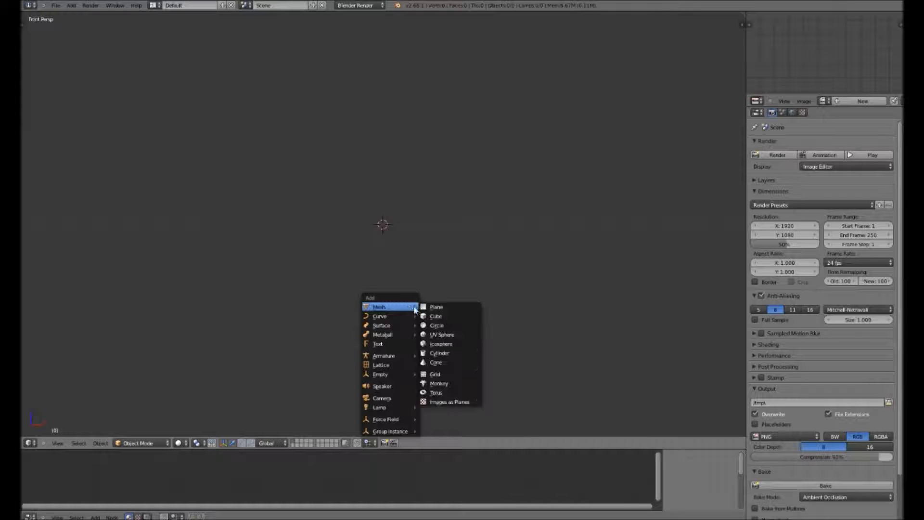
pyautogui.click(434, 317)
pyautogui.scroll(-3, 434, 319)
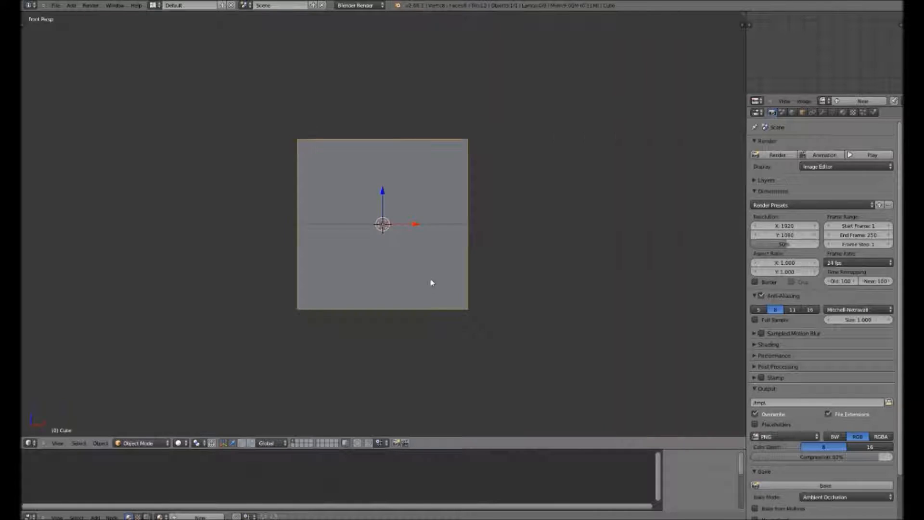
pyautogui.scroll(-2, 436, 275)
pyautogui.moveTo(439, 253); pyautogui.dragTo(478, 269, button='middle')
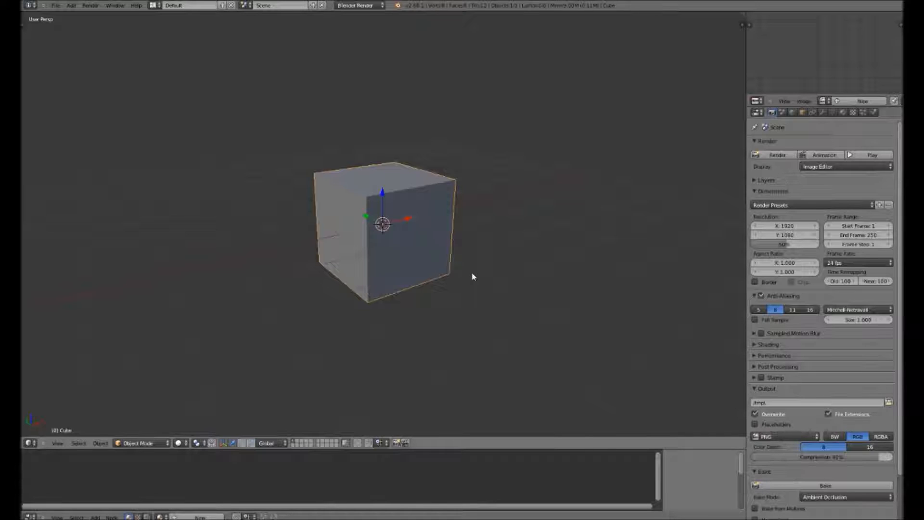
pyautogui.press('KP_5')
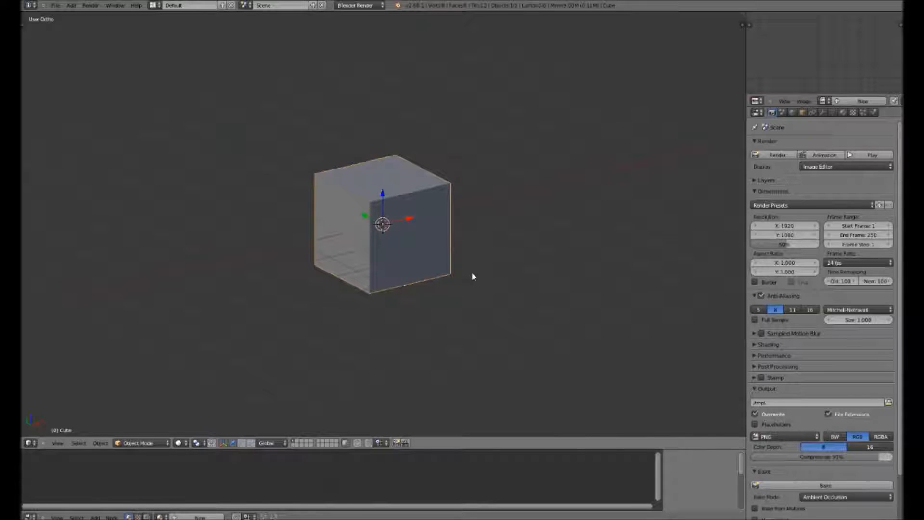
pyautogui.press('KP_1')
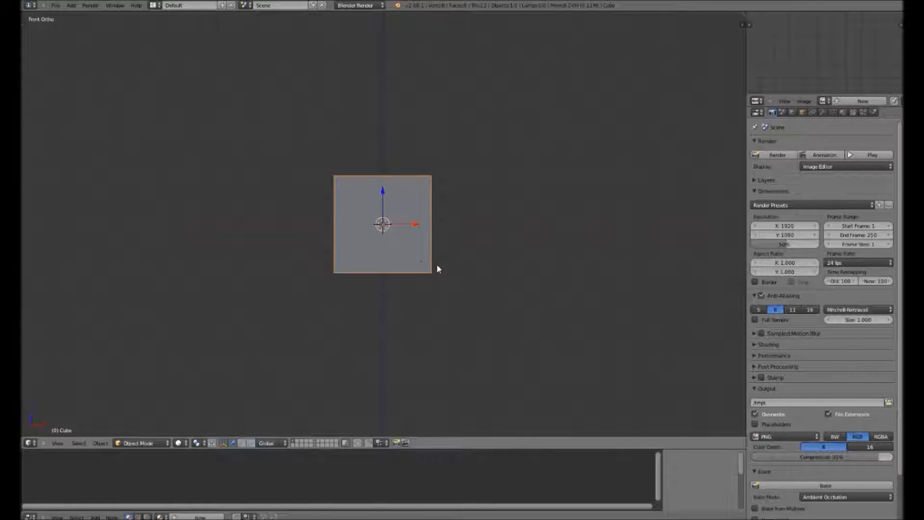
pyautogui.press('a')
pyautogui.rightClick(390, 255)
pyautogui.press('x')
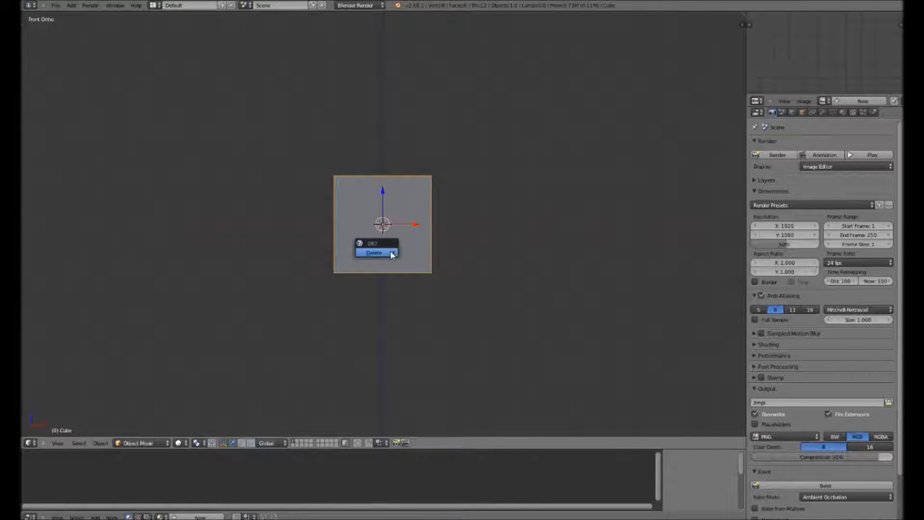
pyautogui.click(391, 254)
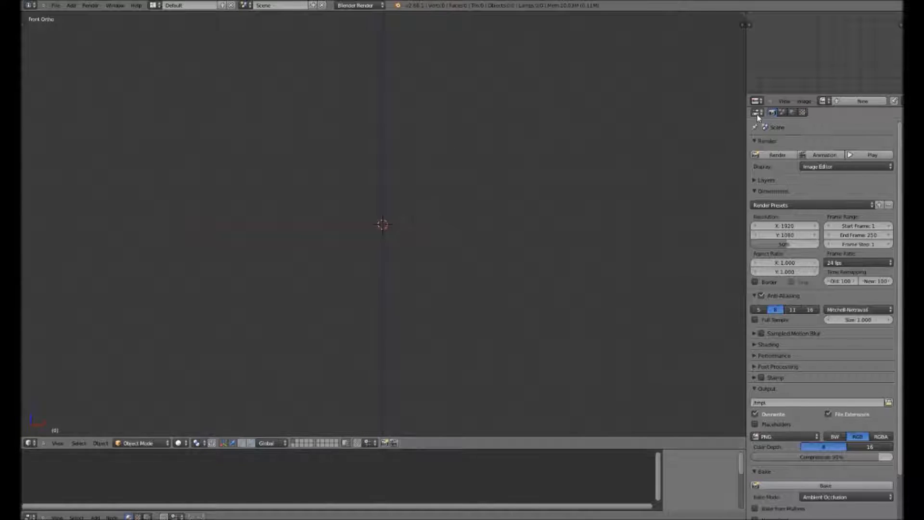
# Browse the world and render settings and the editor-type lists, then maximize the 3D view
pyautogui.click(790, 112)
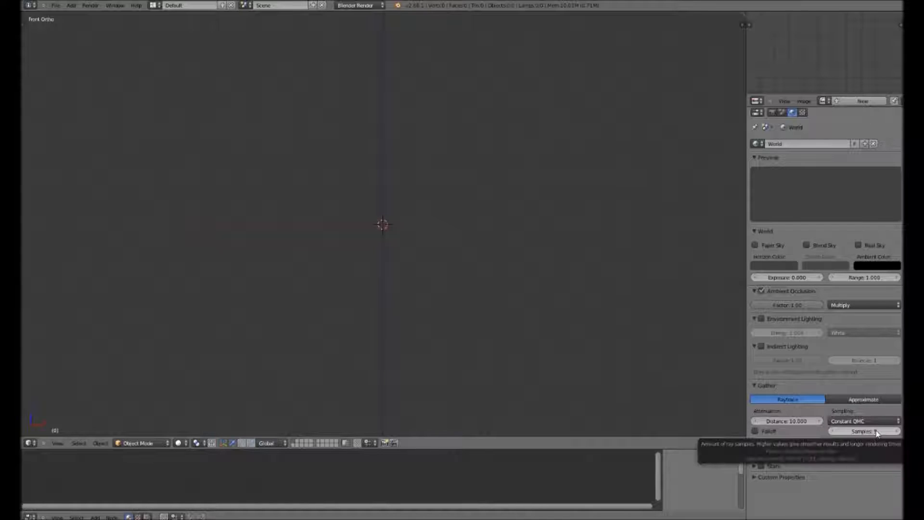
pyautogui.click(772, 112)
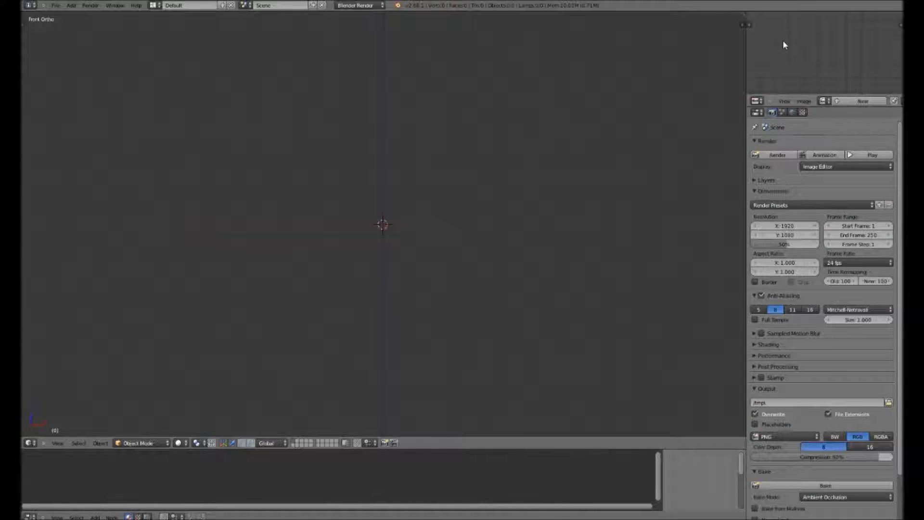
pyautogui.click(756, 103)
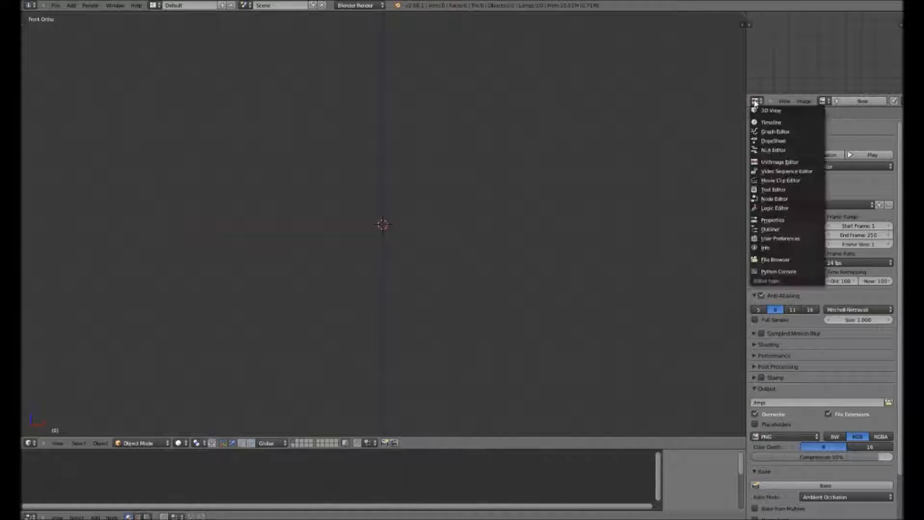
pyautogui.click(785, 165)
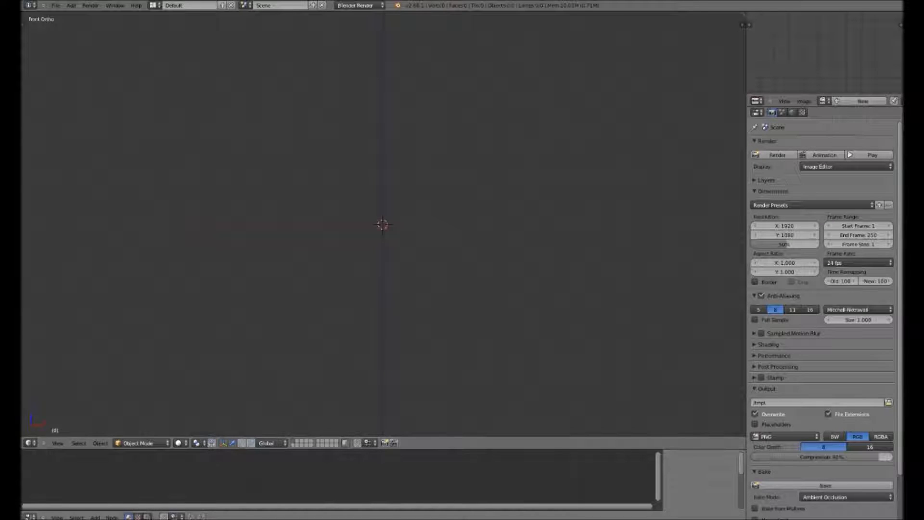
pyautogui.click(28, 516)
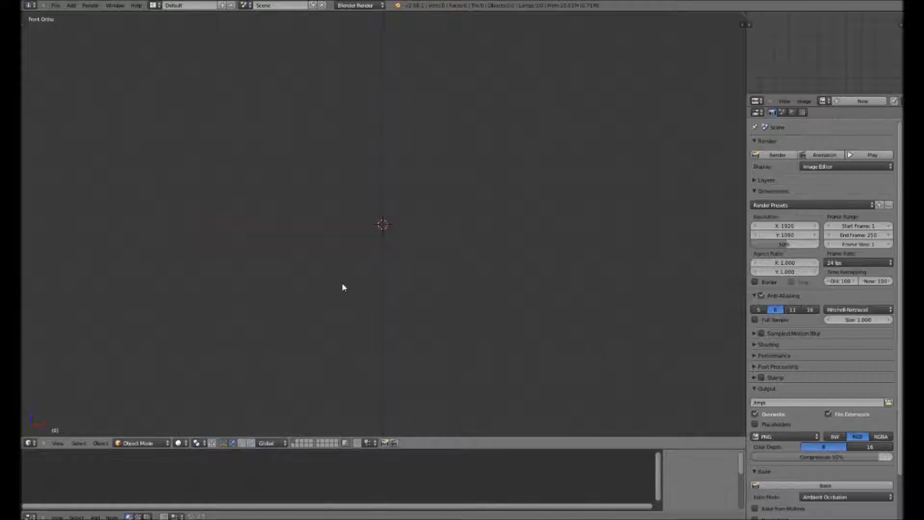
pyautogui.hotkey('ctrl', 'Up')
pyautogui.hotkey('ctrl', 'Up')
# Split the 3D view into a second area as a movie clip editor, then join it back
pyautogui.moveTo(422, 448)
pyautogui.mouseDown()
pyautogui.moveTo(427, 407)
pyautogui.moveTo(430, 445)
pyautogui.mouseUp()
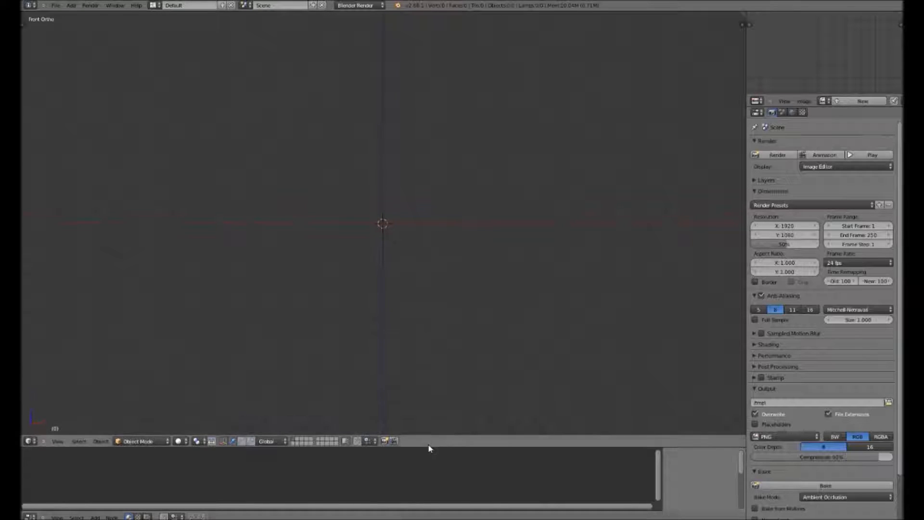
pyautogui.rightClick(434, 448)
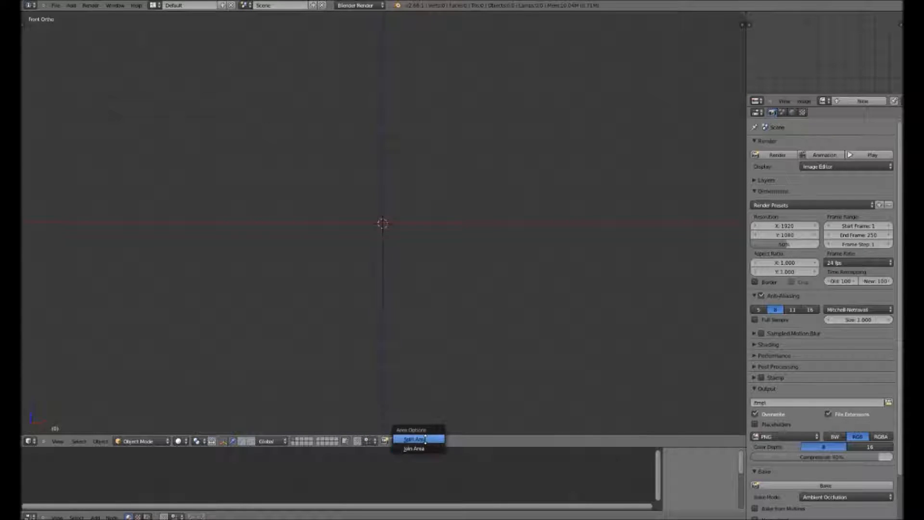
pyautogui.click(422, 439)
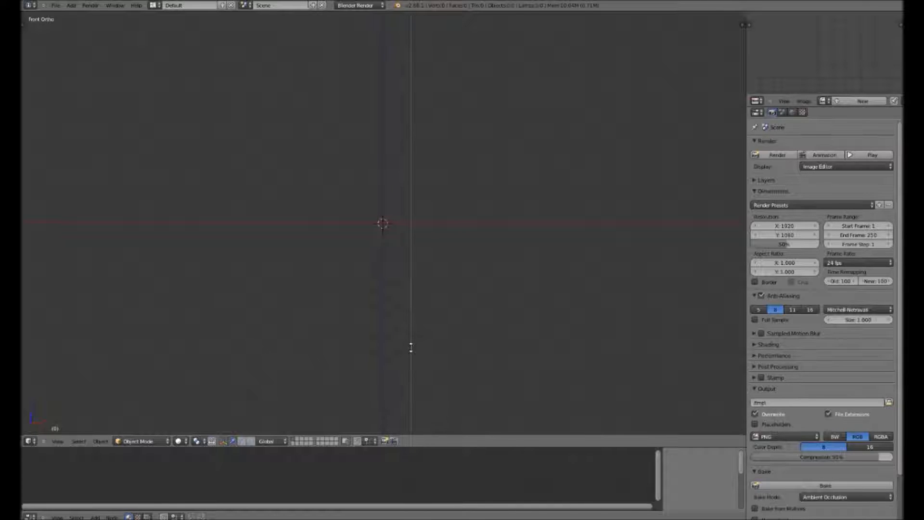
pyautogui.click(410, 346)
pyautogui.click(421, 440)
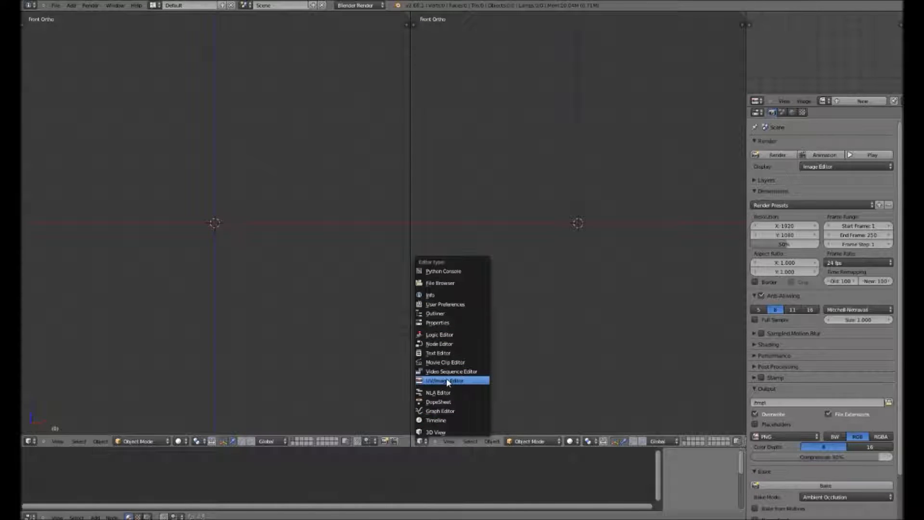
pyautogui.click(444, 361)
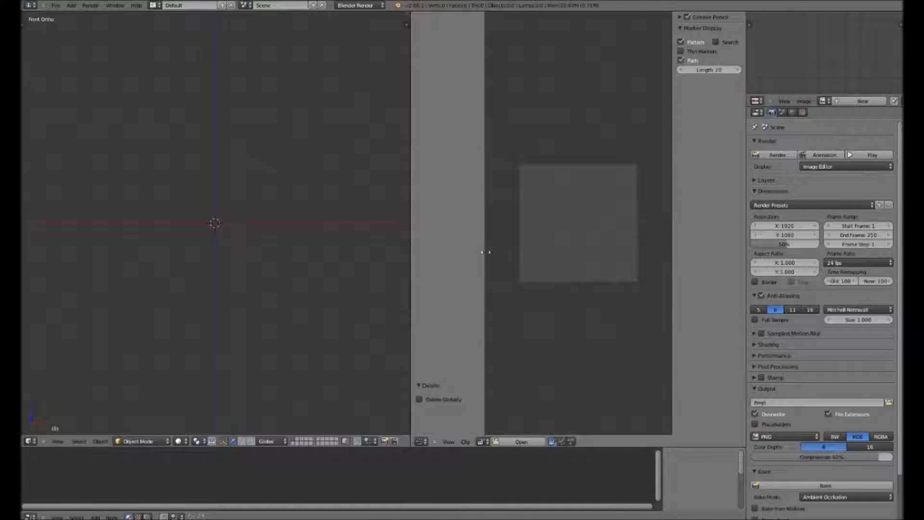
pyautogui.scroll(-1, 506, 250)
pyautogui.scroll(2, 511, 261)
pyautogui.scroll(1, 515, 269)
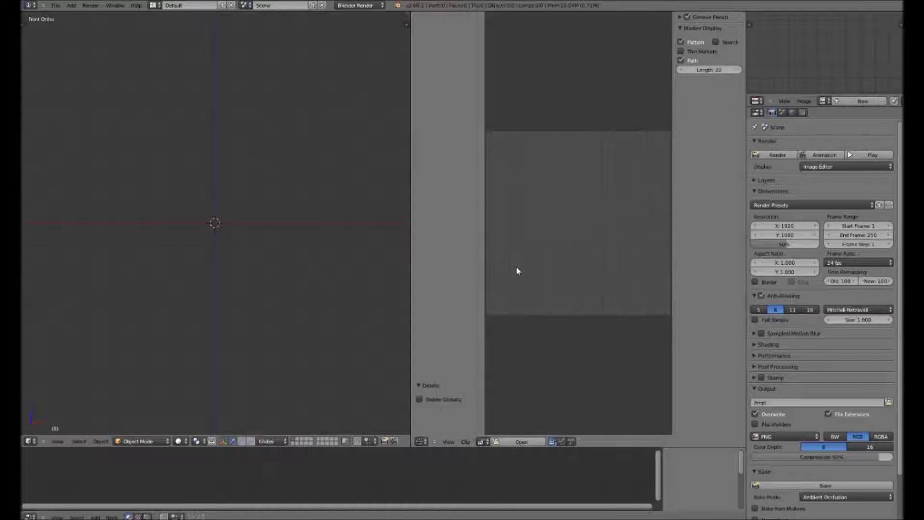
pyautogui.rightClick(411, 270)
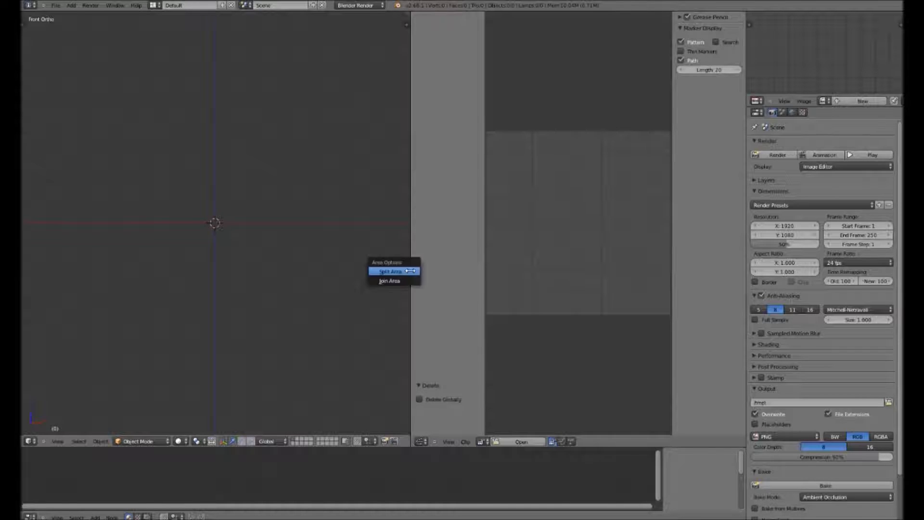
pyautogui.click(404, 281)
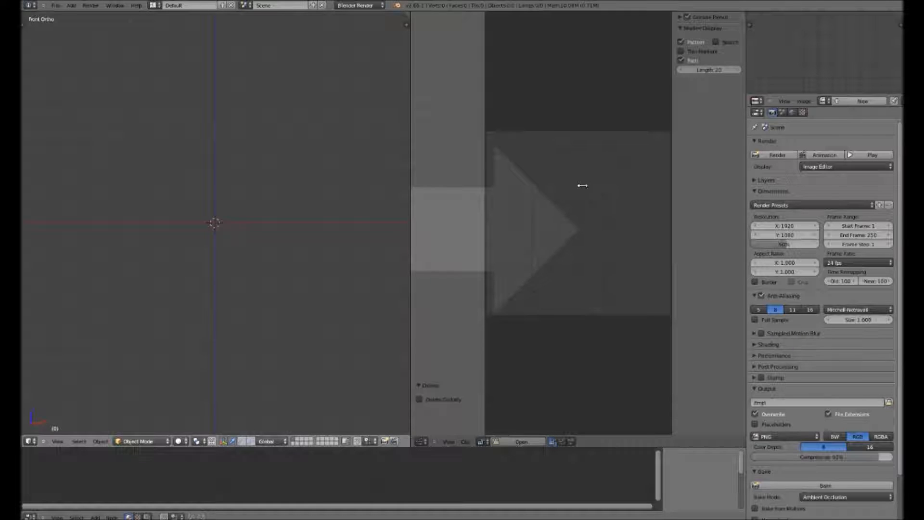
pyautogui.click(582, 185)
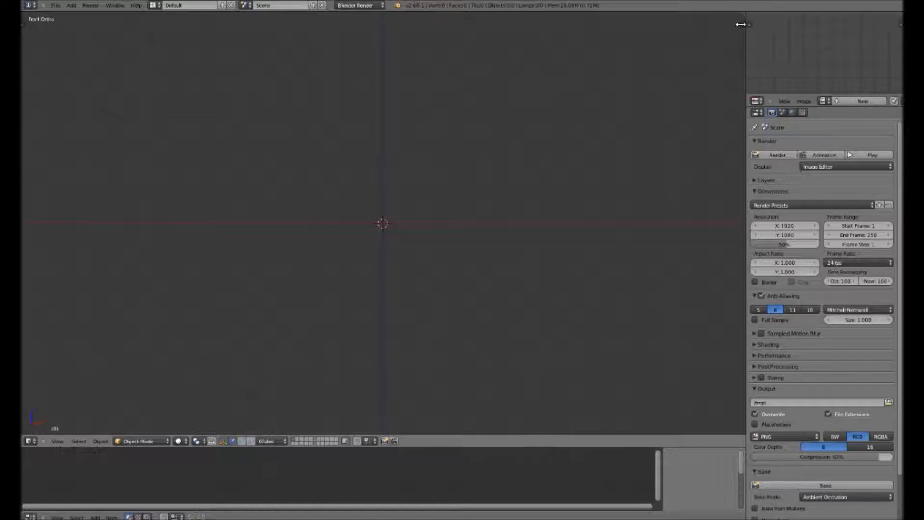
# Toggle the properties sidebar, tool shelves and scope options open and closed again
pyautogui.click(740, 25)
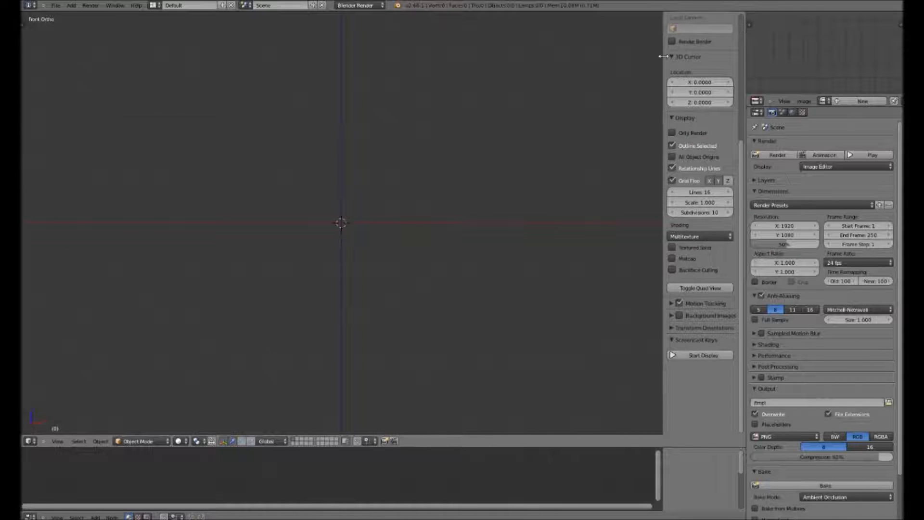
pyautogui.moveTo(663, 57); pyautogui.dragTo(753, 62)
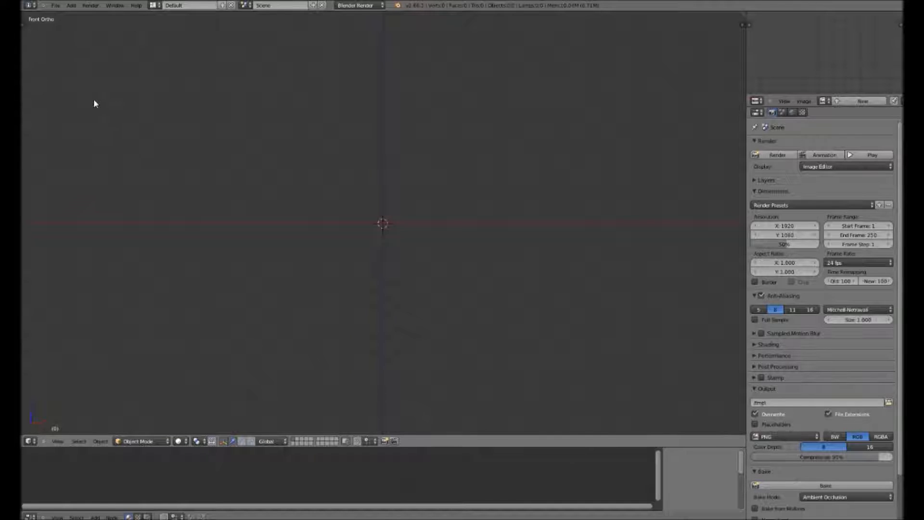
pyautogui.press('t')
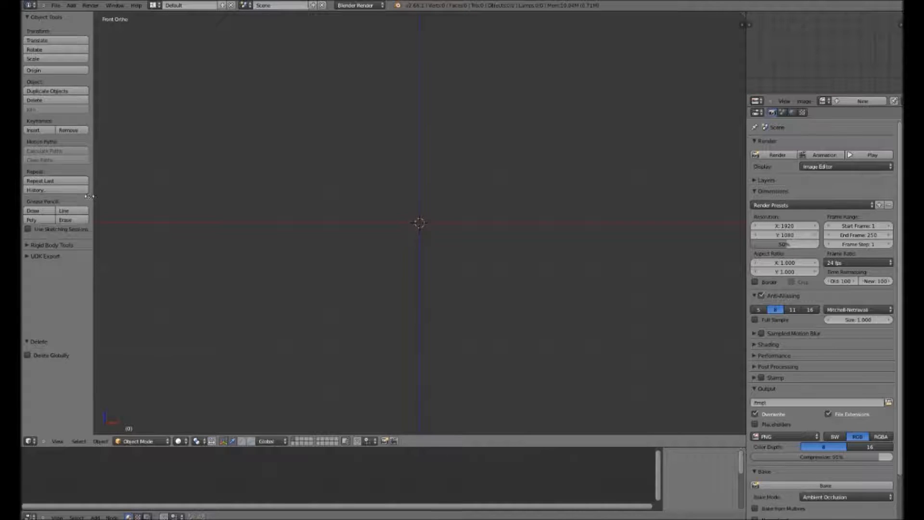
pyautogui.moveTo(93, 196); pyautogui.dragTo(50, 215)
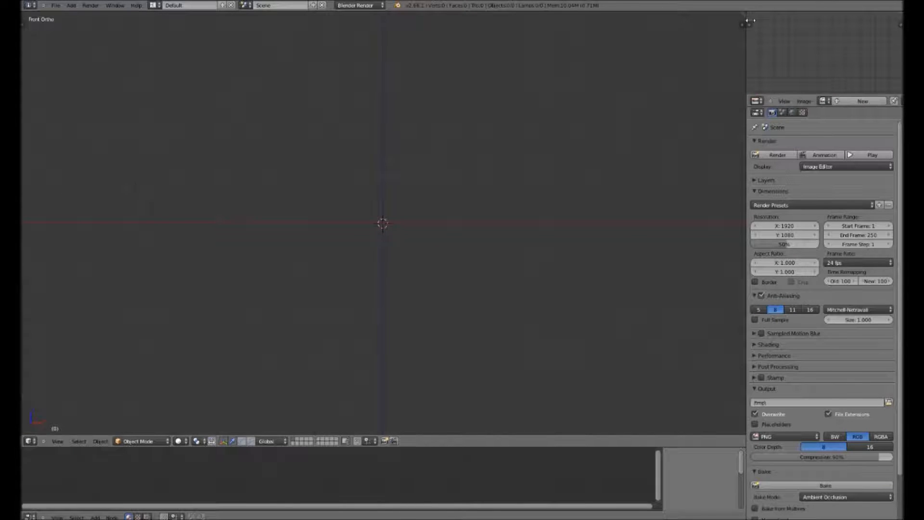
pyautogui.click(745, 23)
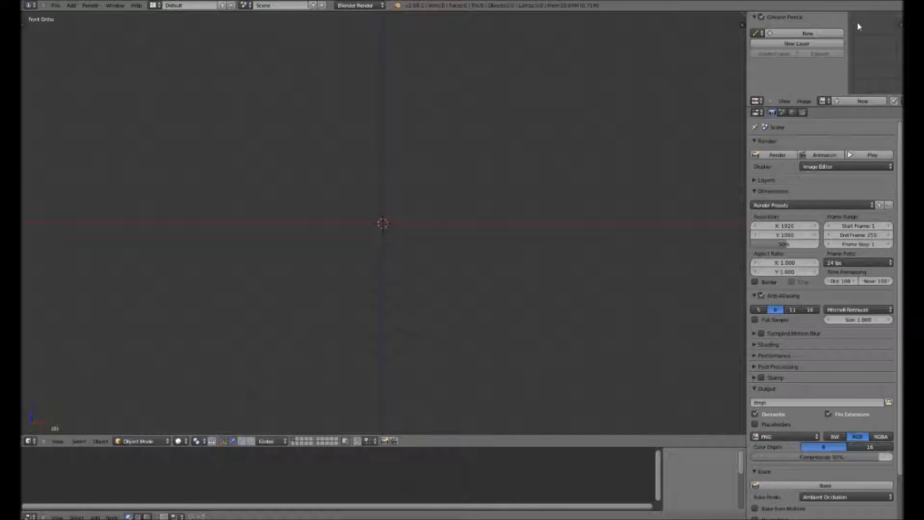
pyautogui.moveTo(848, 26); pyautogui.dragTo(838, 27)
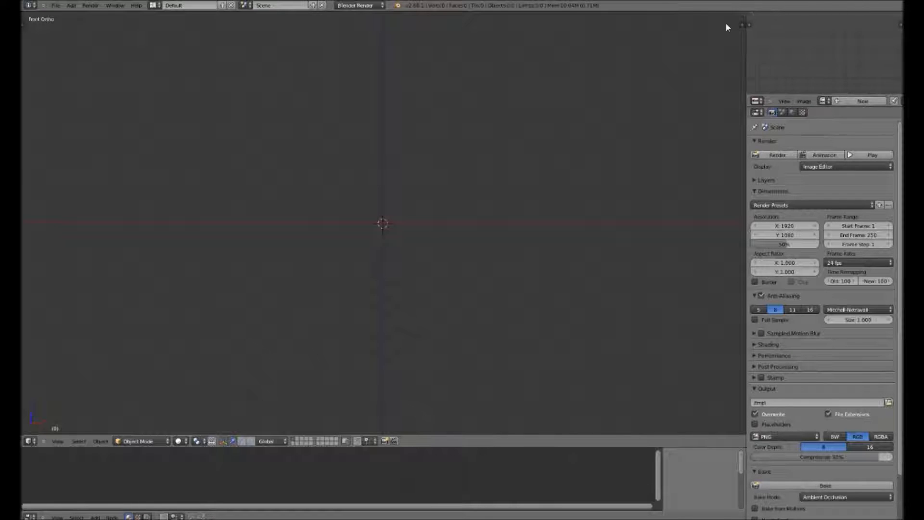
pyautogui.click(899, 26)
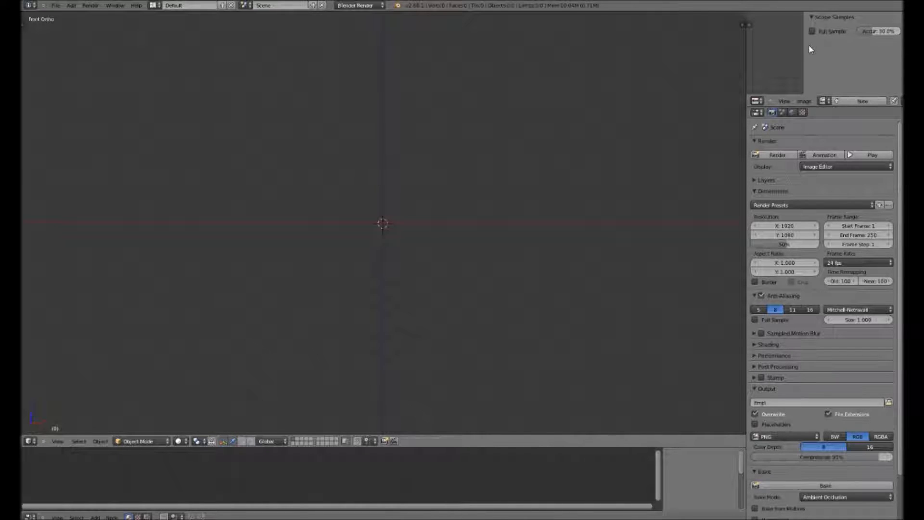
pyautogui.press('n')
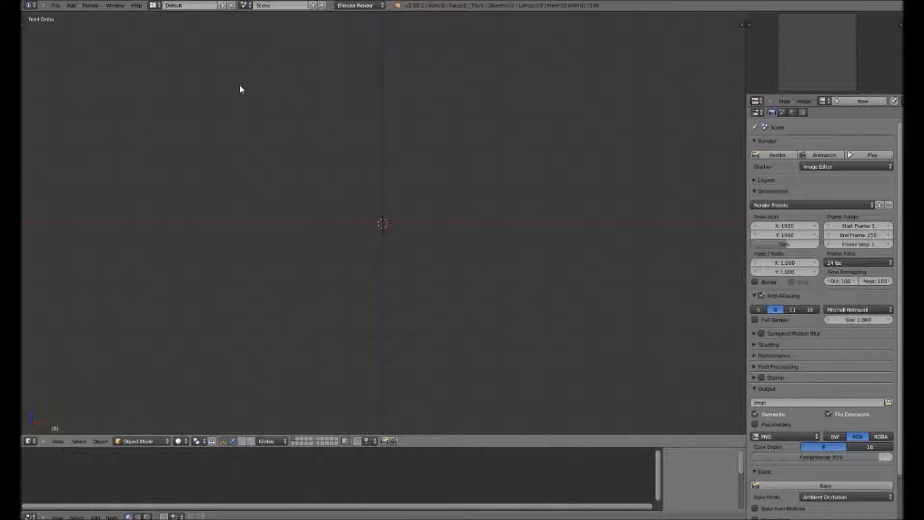
# Check the File menu, visit the Avastar web page in the browser and return to Blender
pyautogui.click(54, 7)
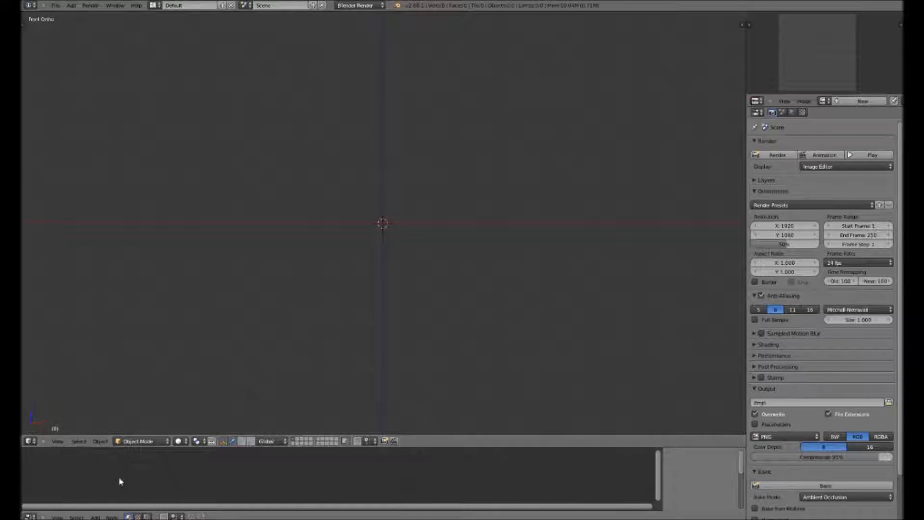
pyautogui.click(112, 517)
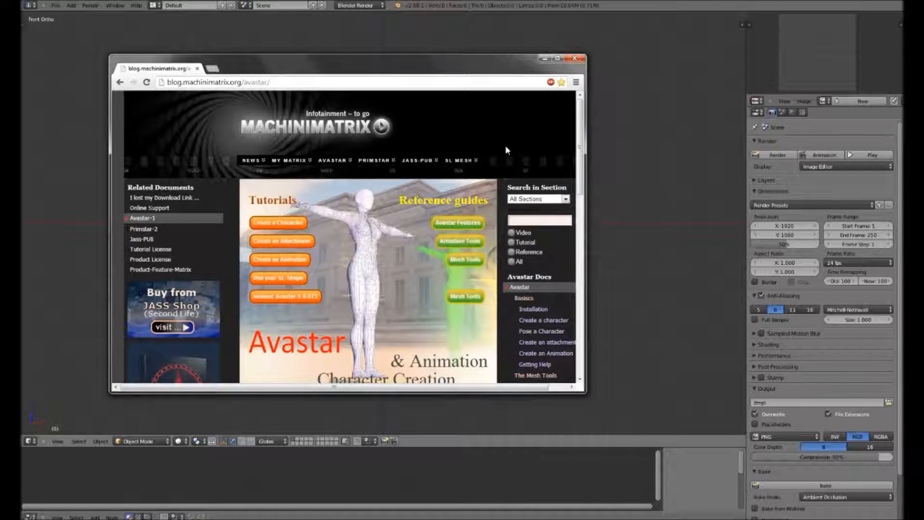
pyautogui.moveTo(587, 162); pyautogui.dragTo(683, 159)
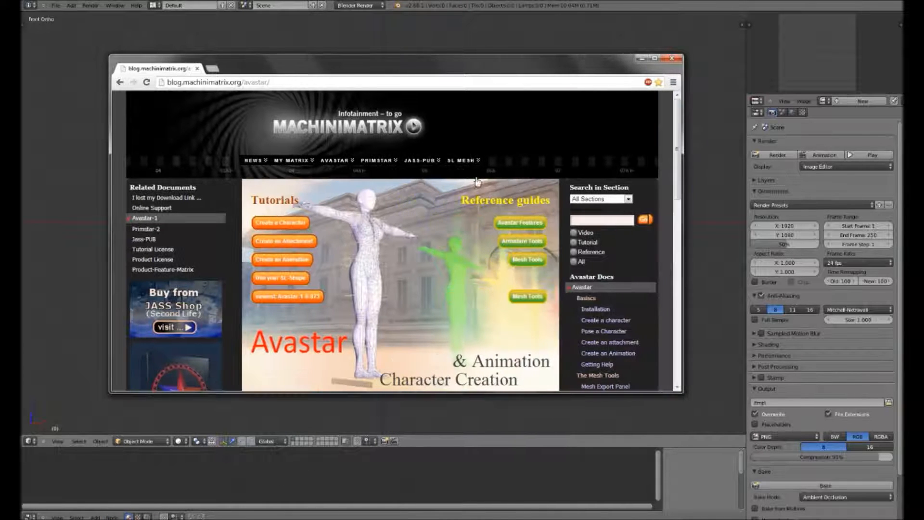
pyautogui.scroll(-1, 416, 206)
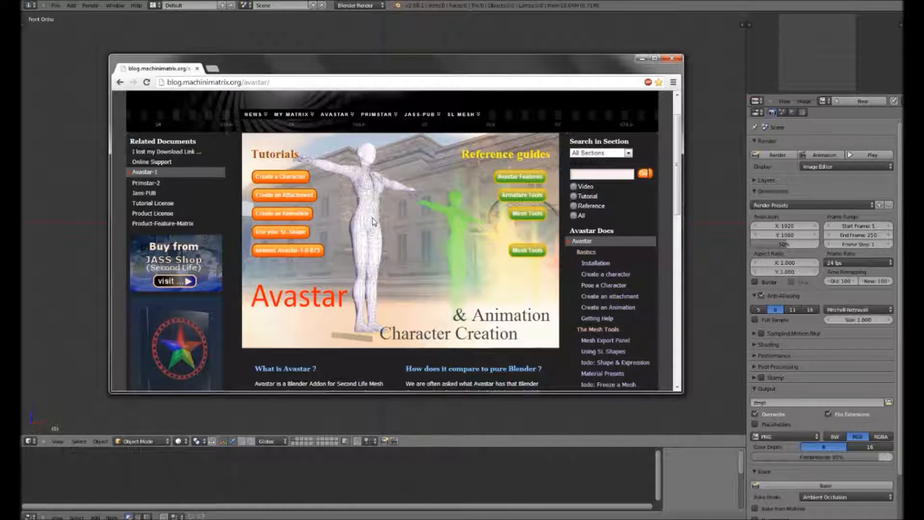
pyautogui.scroll(-1, 374, 221)
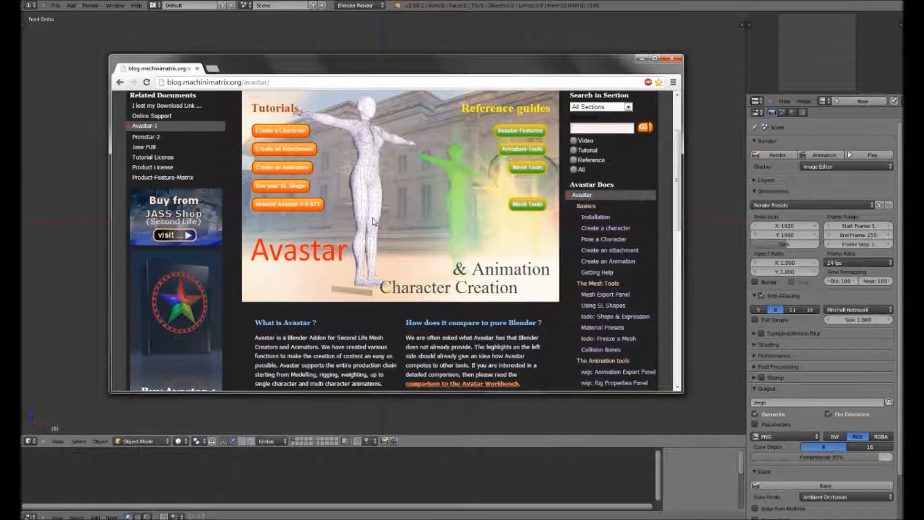
pyautogui.scroll(-1, 381, 214)
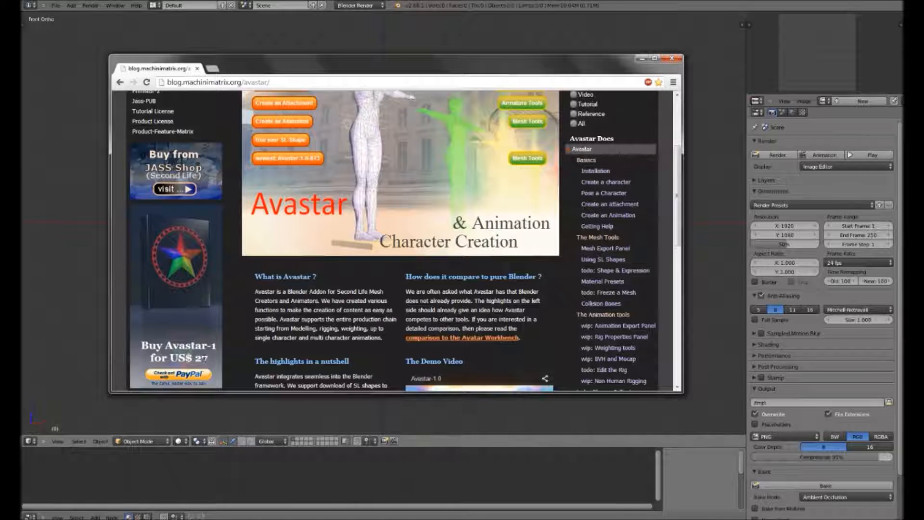
pyautogui.scroll(1, 227, 181)
pyautogui.scroll(1, 226, 182)
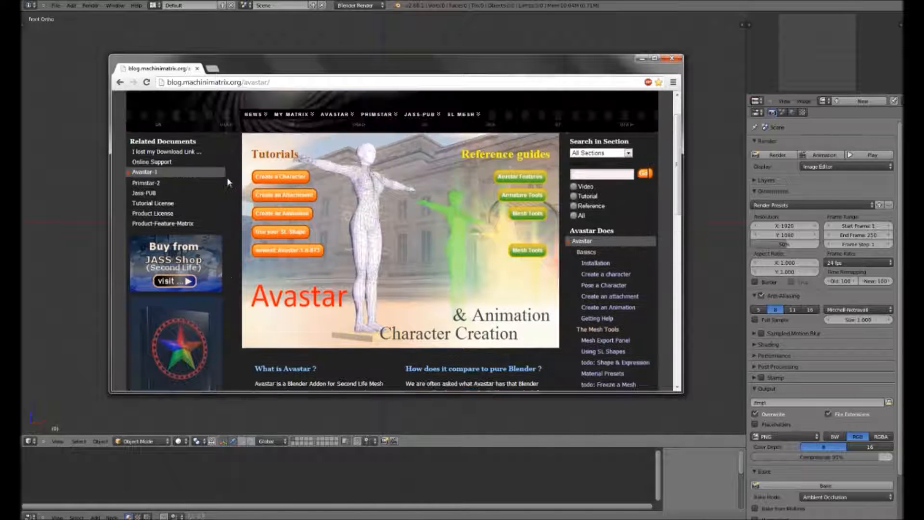
pyautogui.scroll(1, 242, 197)
pyautogui.scroll(-1, 239, 198)
pyautogui.scroll(-1, 229, 202)
pyautogui.scroll(-1, 232, 243)
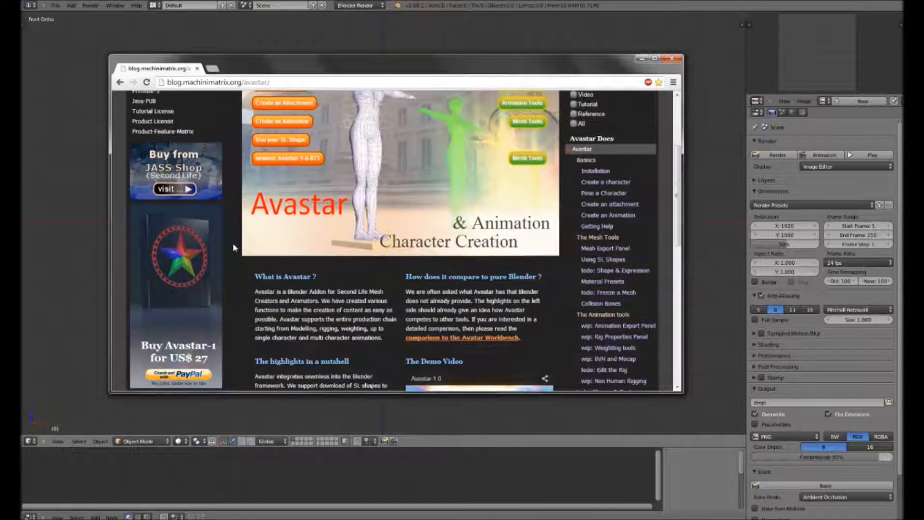
pyautogui.scroll(-1, 233, 242)
pyautogui.scroll(1, 233, 242)
pyautogui.scroll(2, 425, 299)
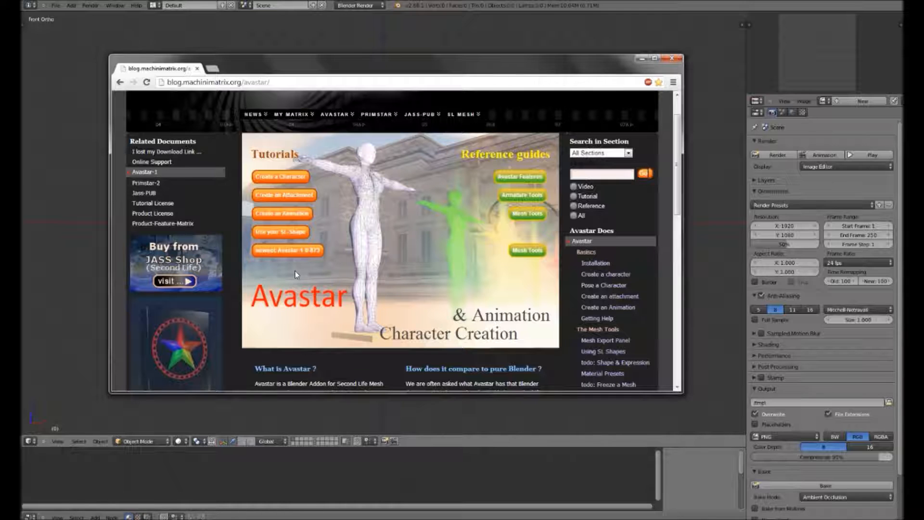
pyautogui.scroll(-3, 327, 161)
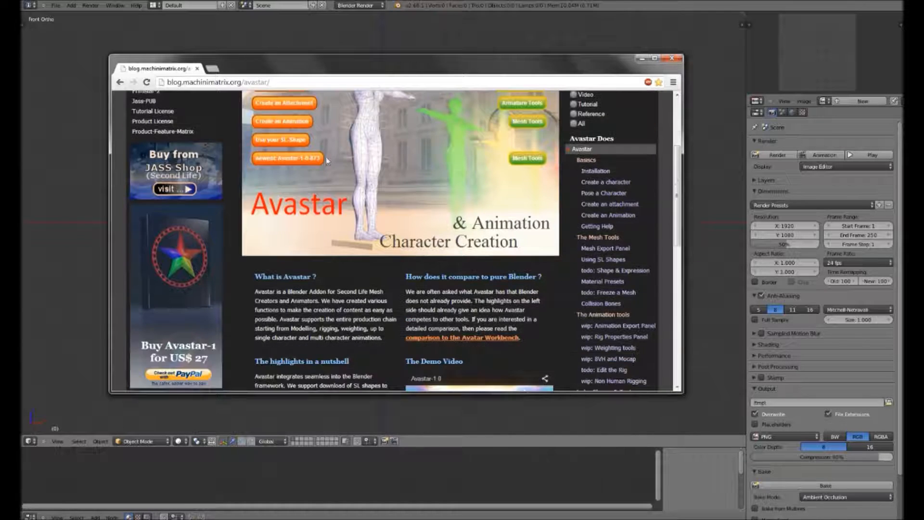
pyautogui.scroll(-2, 215, 243)
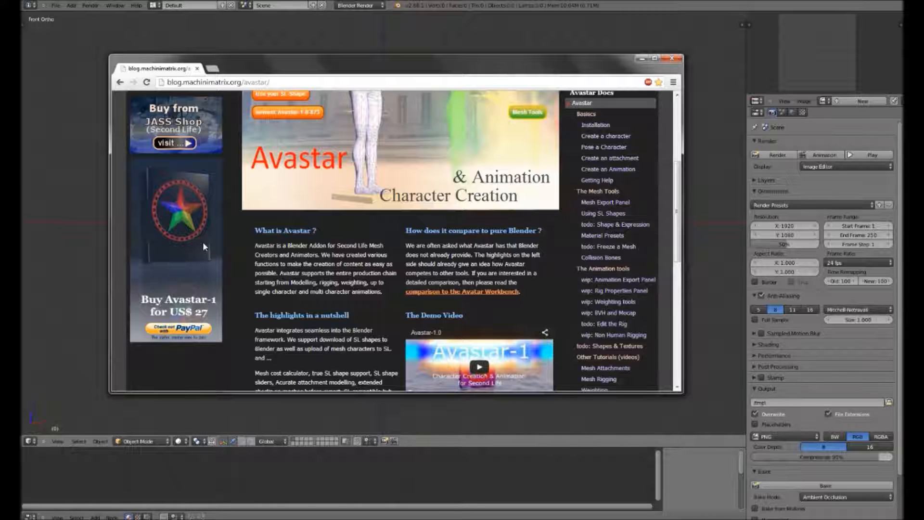
pyautogui.scroll(3, 288, 250)
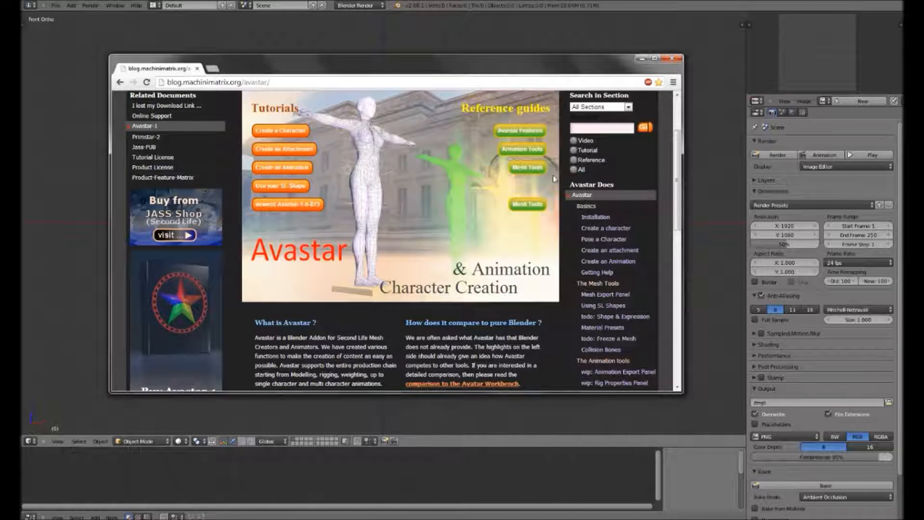
pyautogui.scroll(3, 571, 203)
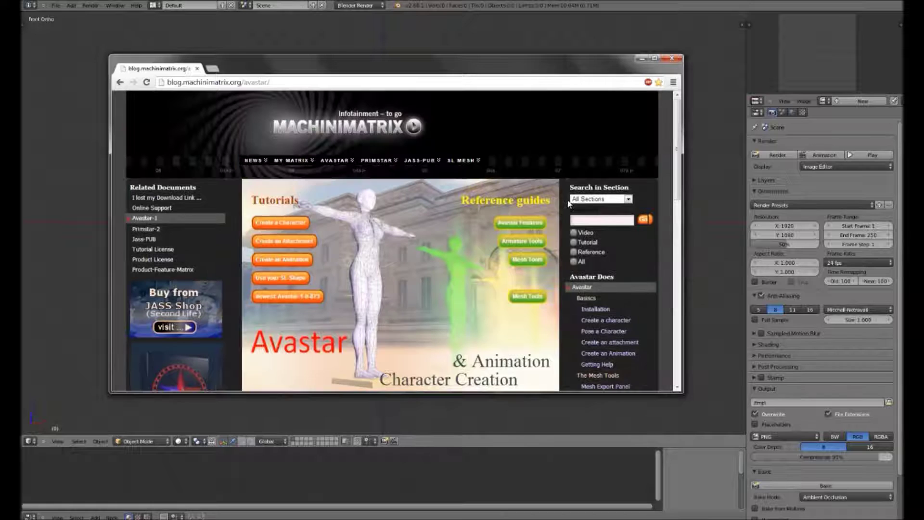
pyautogui.click(639, 58)
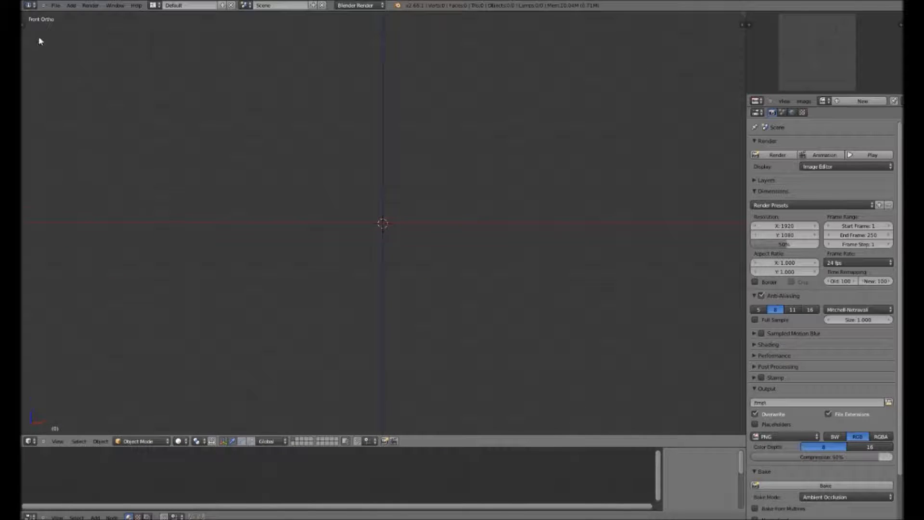
# Install the Avastar add-on from its zip file in User Preferences and enable it
pyautogui.click(57, 5)
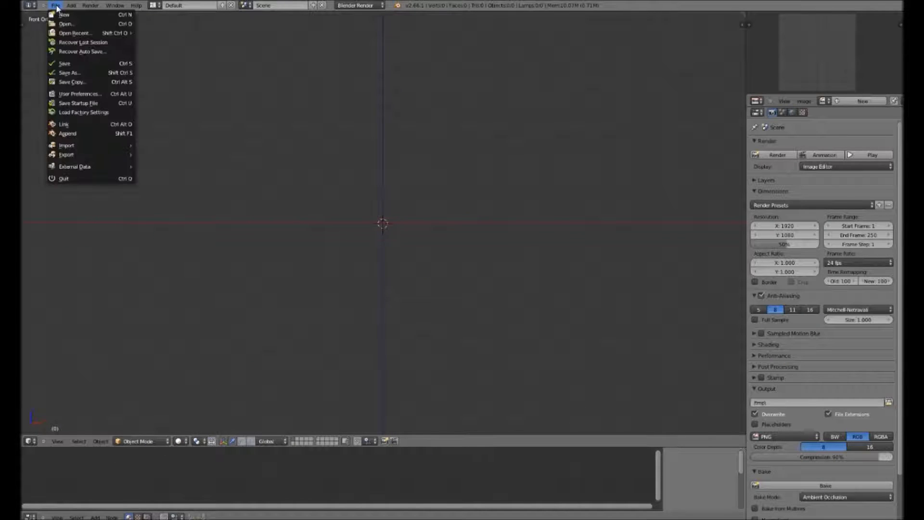
pyautogui.click(75, 93)
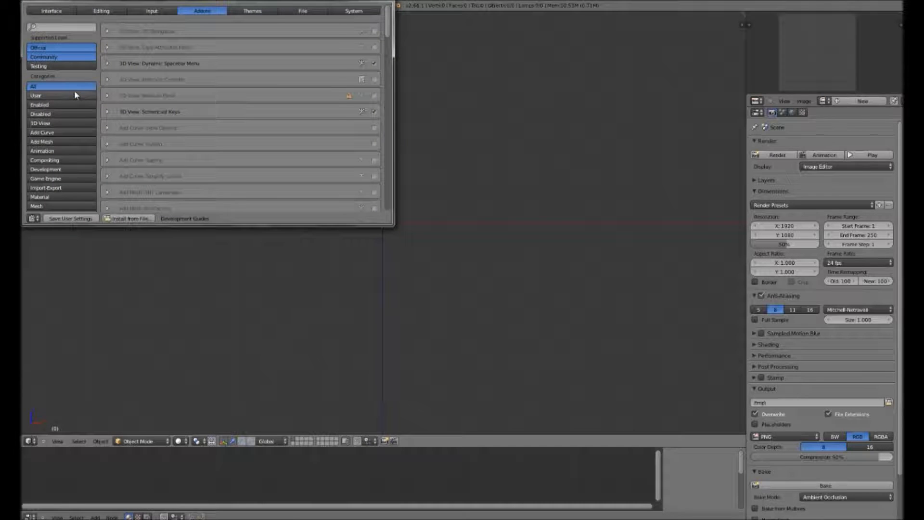
pyautogui.click(137, 218)
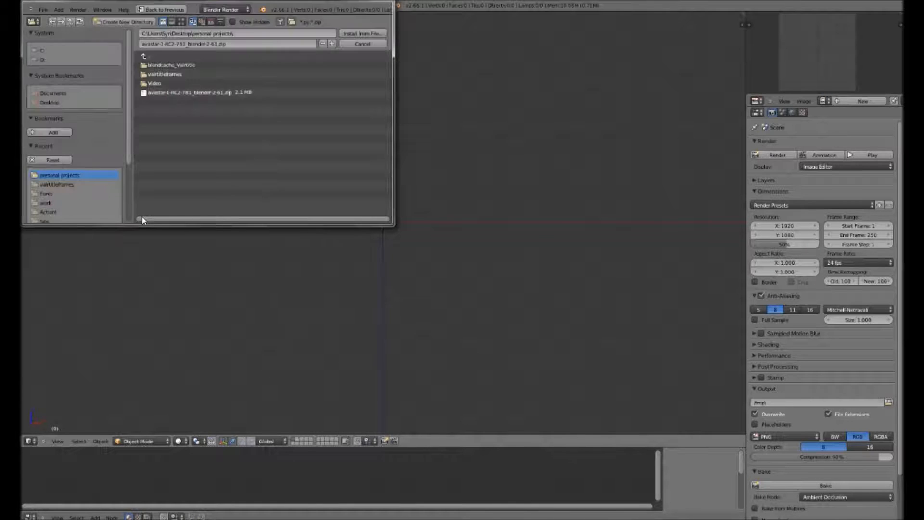
pyautogui.click(164, 94)
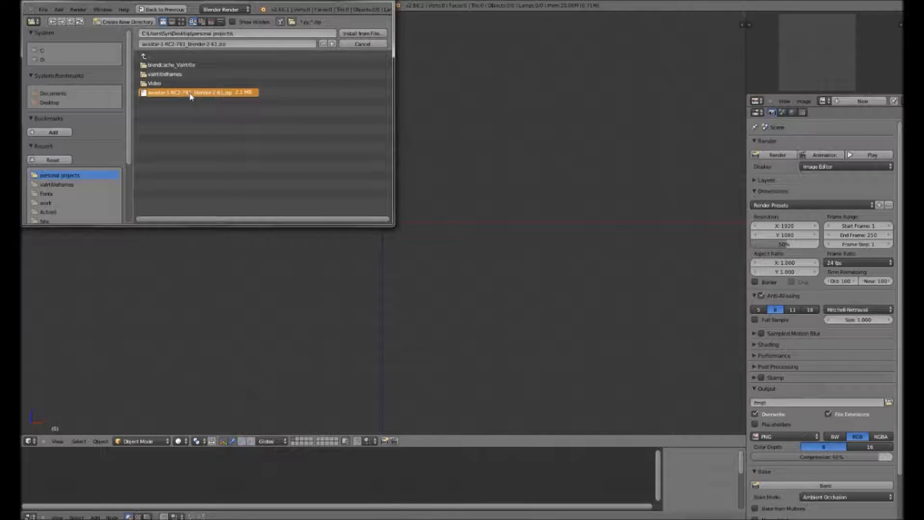
pyautogui.click(369, 33)
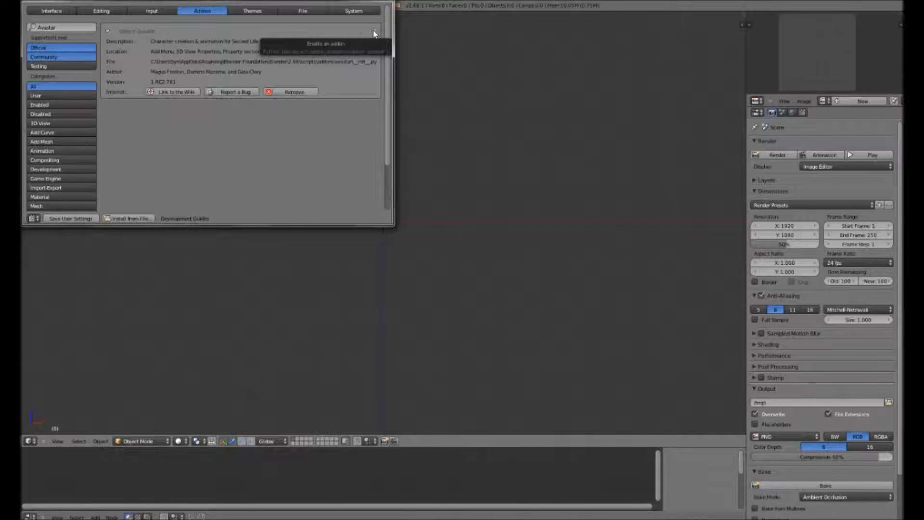
pyautogui.click(373, 33)
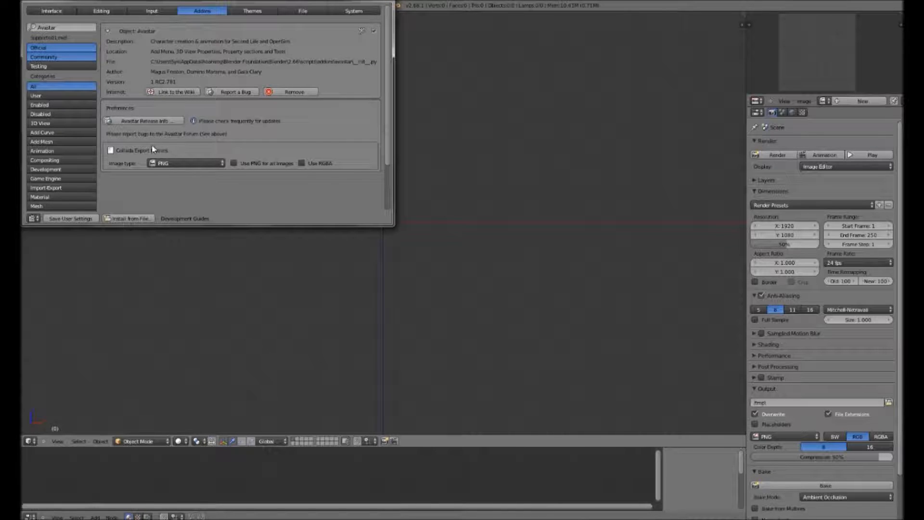
# Set Avastar's export image type to TGA and close the preferences window
pyautogui.click(170, 162)
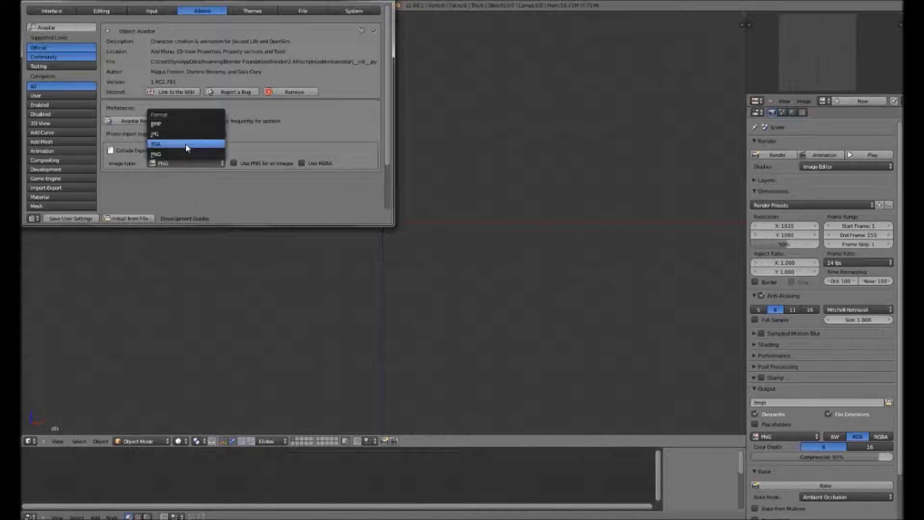
pyautogui.click(186, 148)
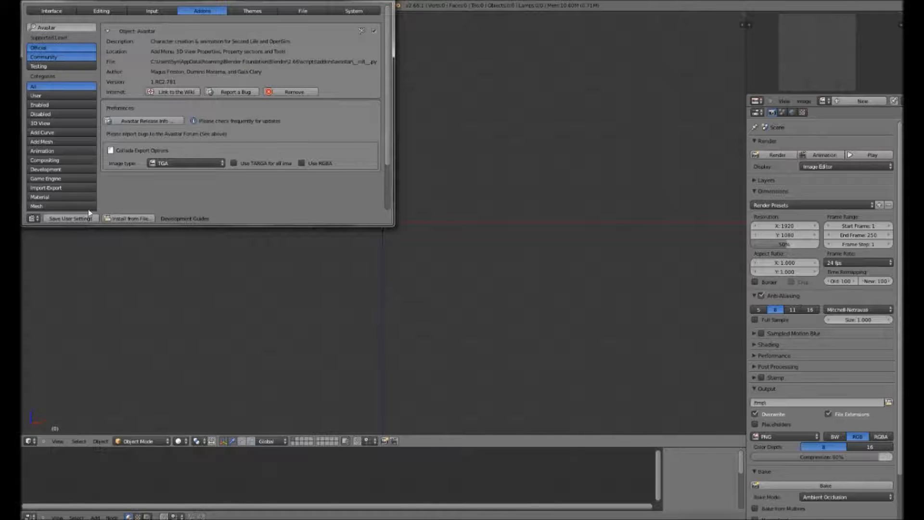
pyautogui.moveTo(250, 2); pyautogui.dragTo(257, 54)
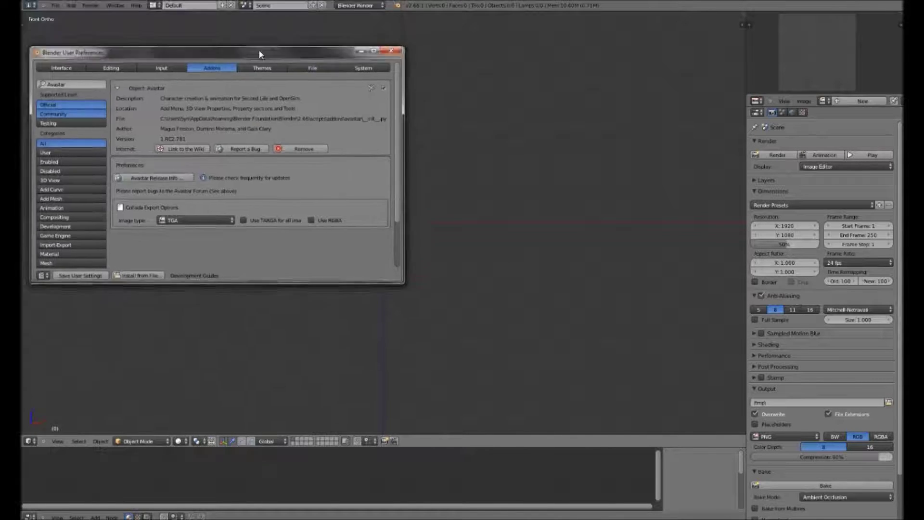
pyautogui.click(388, 52)
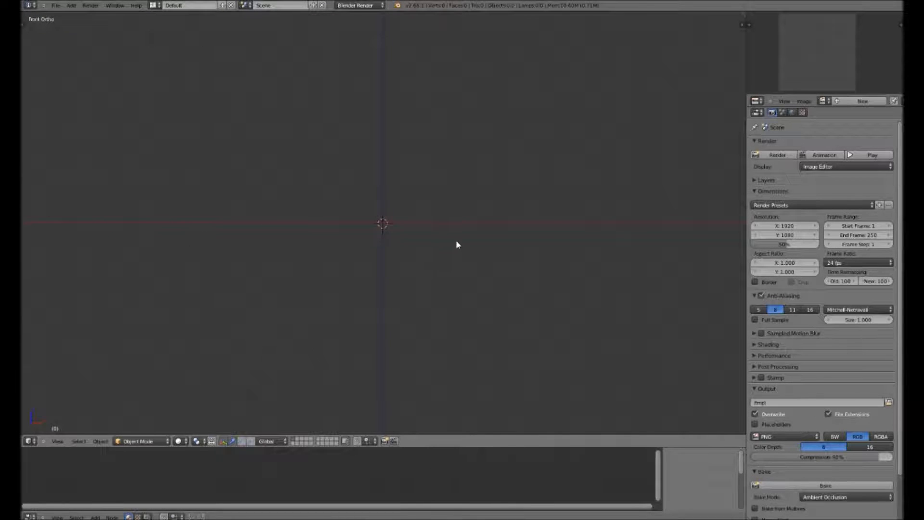
# Add a UV sphere at the scene centre via Shift+A > Mesh > UV Sphere
pyautogui.hotkey('shift', 'a')
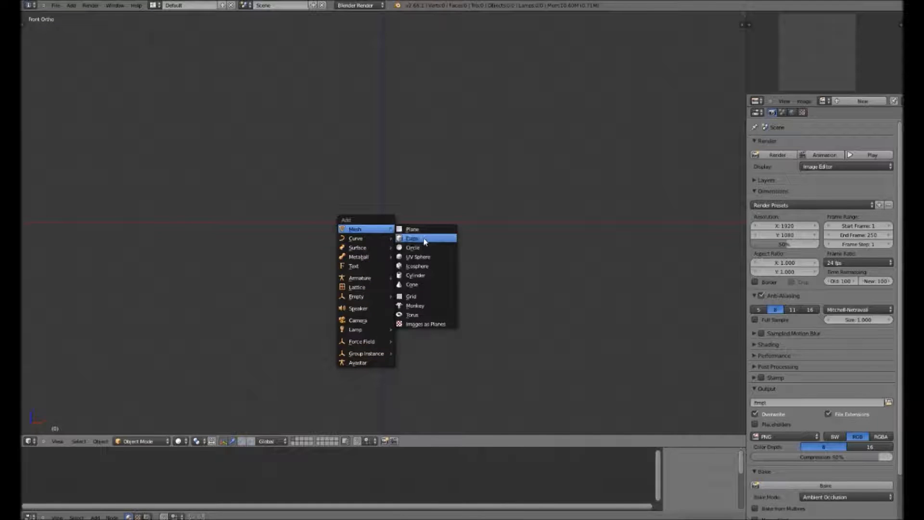
pyautogui.moveTo(358, 230)
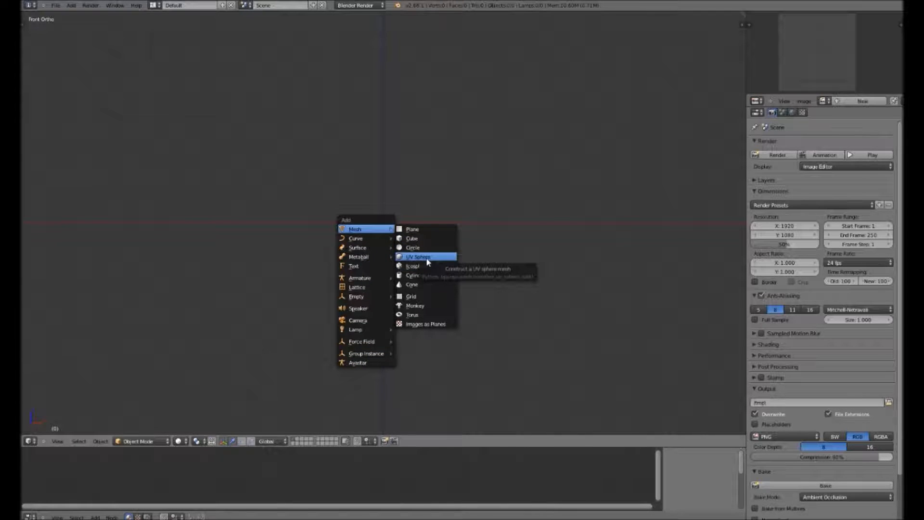
pyautogui.click(426, 257)
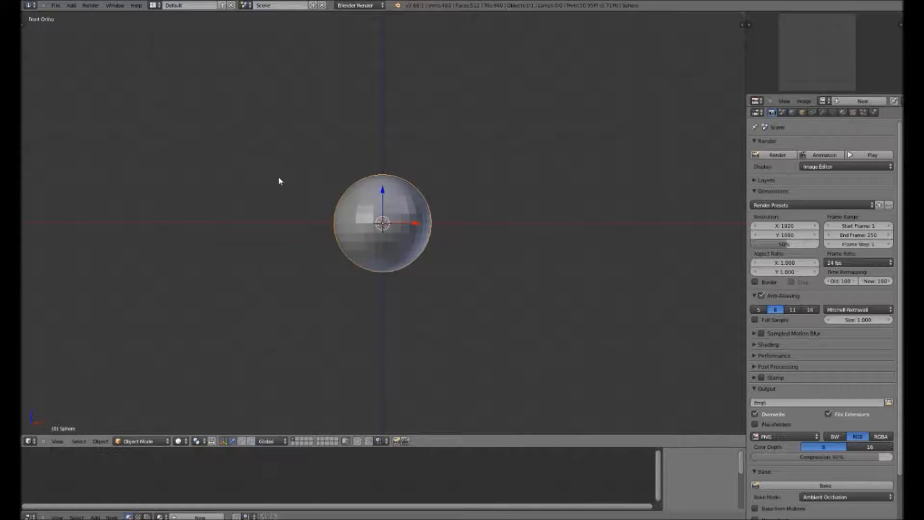
pyautogui.press('t')
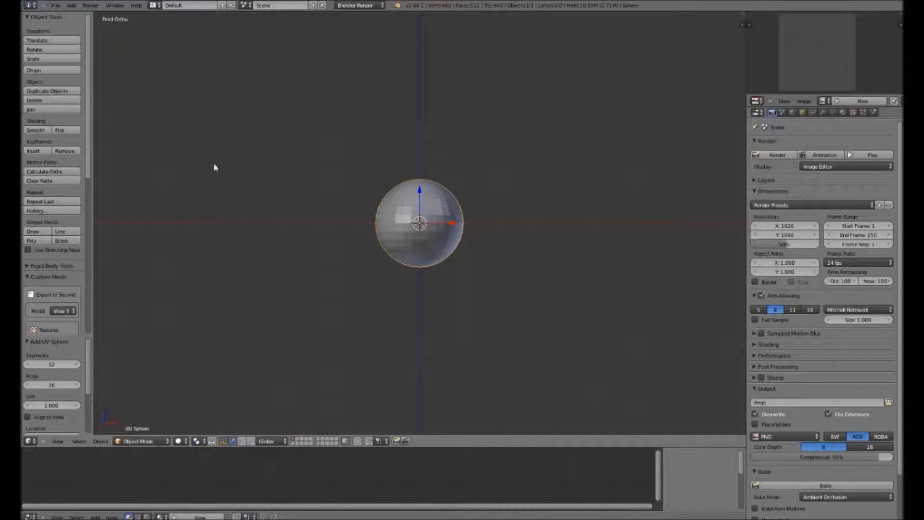
pyautogui.scroll(-2, 50, 278)
pyautogui.scroll(-1, 49, 278)
pyautogui.scroll(-1, 49, 266)
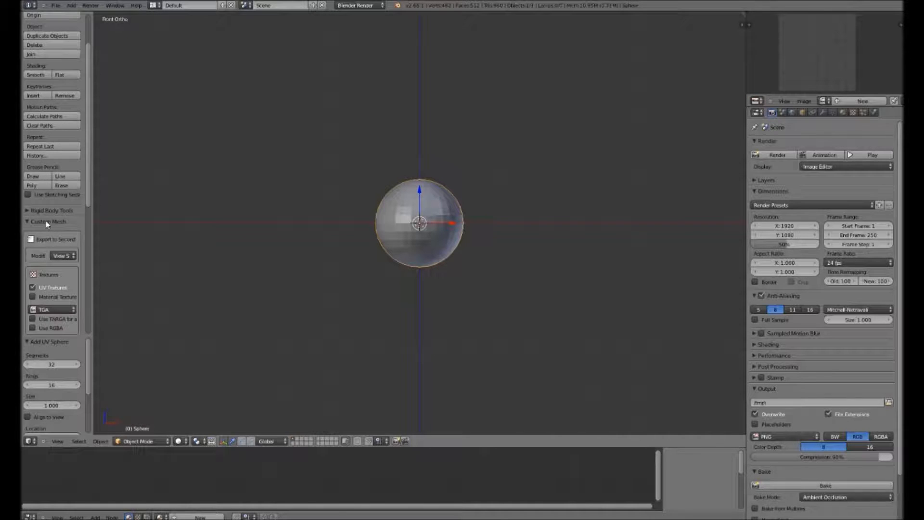
pyautogui.scroll(-1, 48, 225)
pyautogui.scroll(-1, 54, 258)
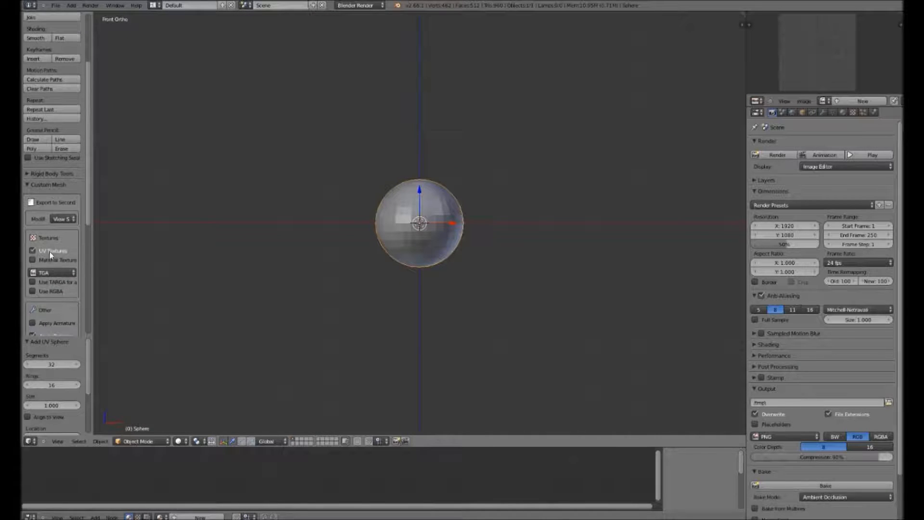
pyautogui.scroll(-2, 46, 305)
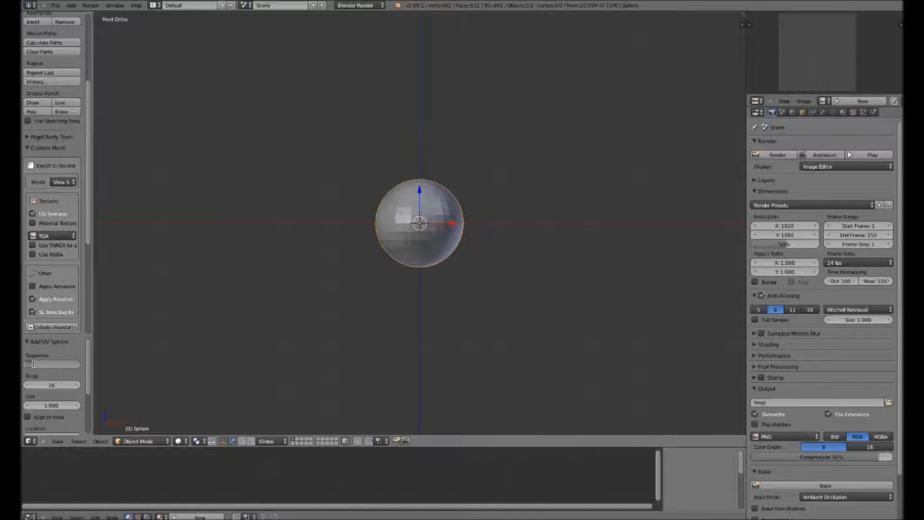
pyautogui.write('16')
# Confirm 16 segments for the UV sphere and hide the tools panel
pyautogui.press('Return')
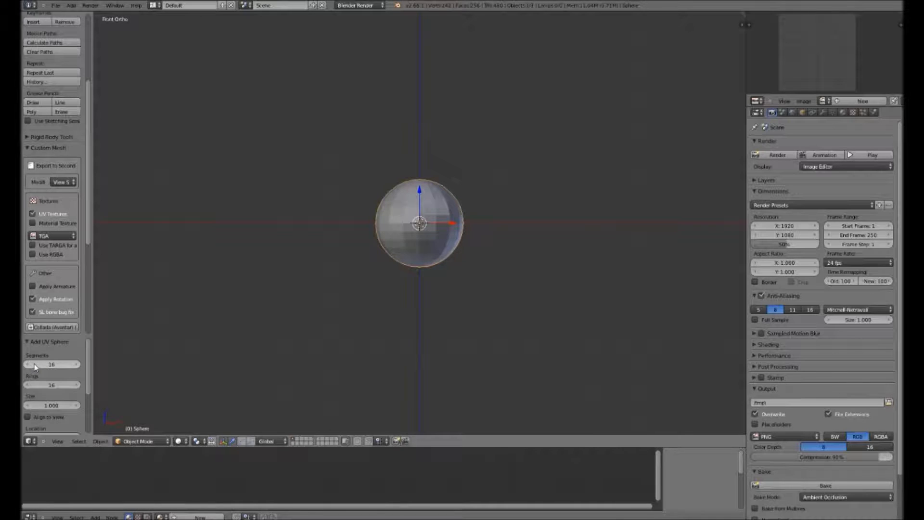
pyautogui.moveTo(439, 225)
pyautogui.mouseDown(button='middle')
pyautogui.moveTo(391, 262)
pyautogui.moveTo(413, 248)
pyautogui.mouseUp(button='middle')
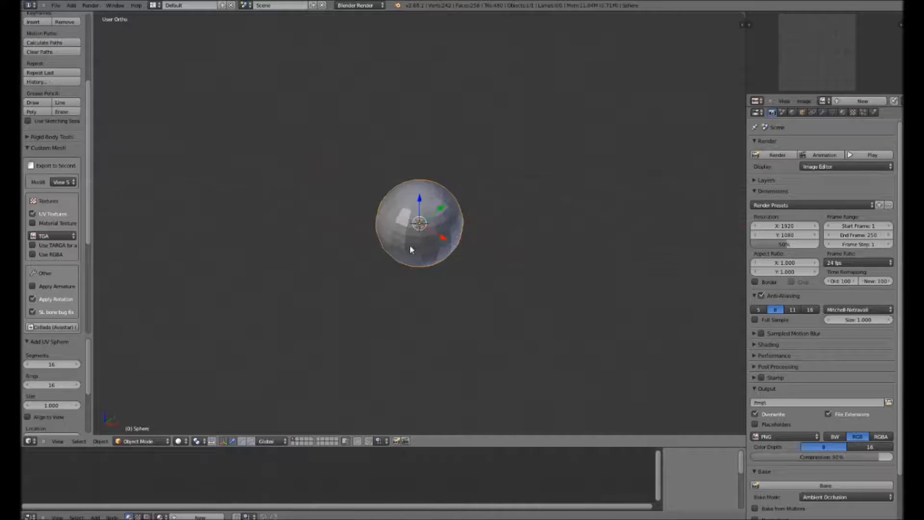
pyautogui.scroll(3, 412, 248)
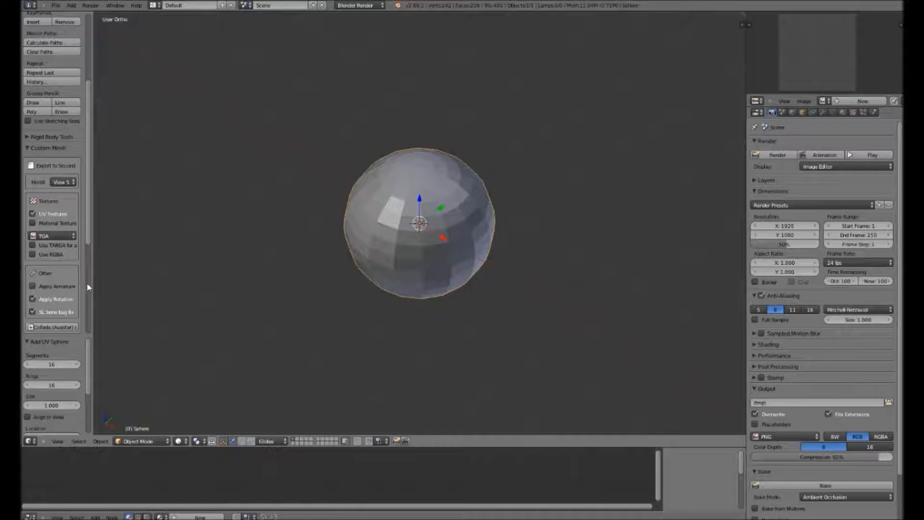
pyautogui.moveTo(93, 285); pyautogui.dragTo(43, 284)
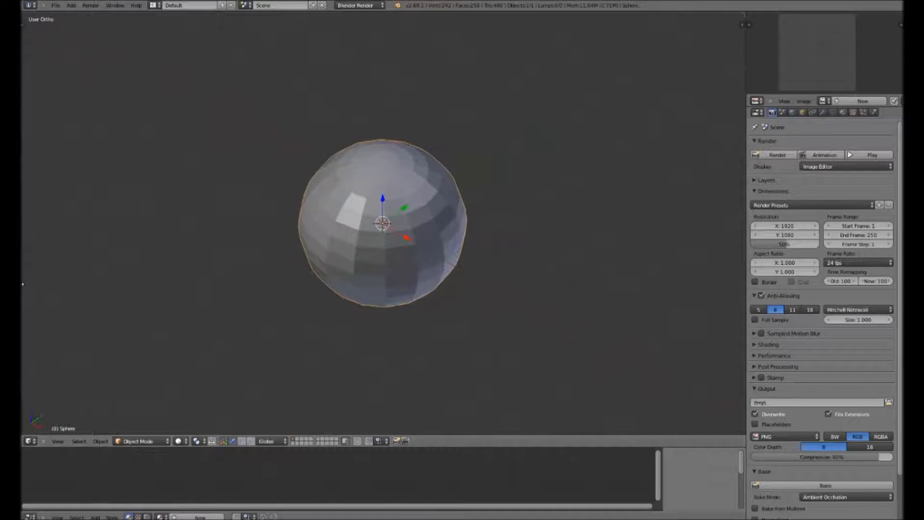
# Cycle numpad views front, right, top, back, left and bottom, returning to front
pyautogui.moveTo(423, 219); pyautogui.dragTo(458, 191, button='middle')
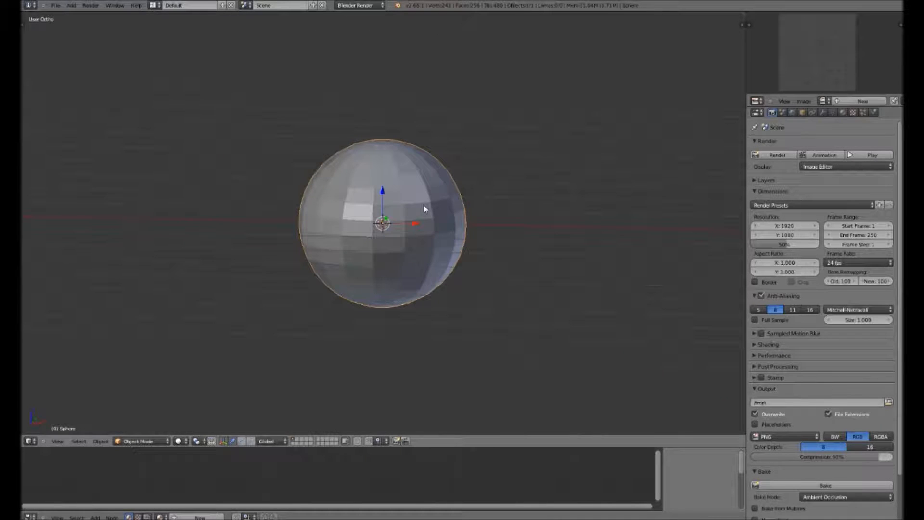
pyautogui.press('KP_1')
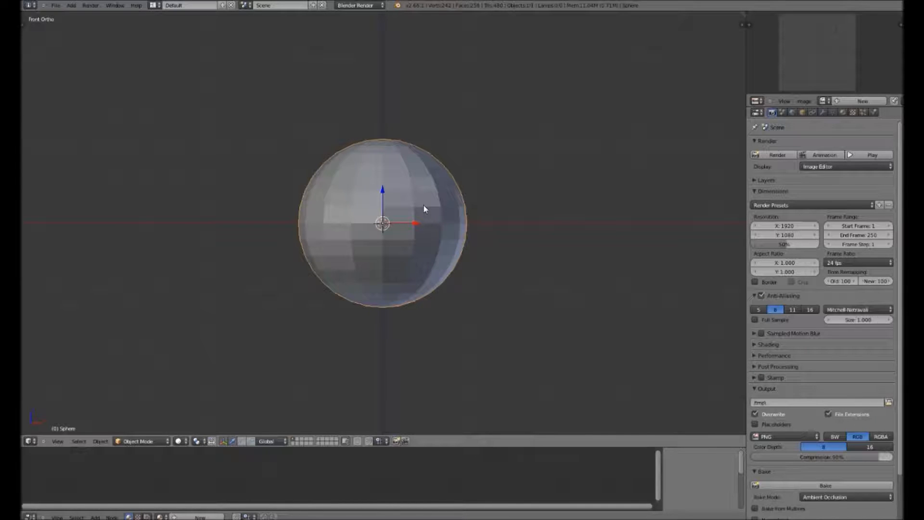
pyautogui.press('KP_3')
pyautogui.press('KP_7')
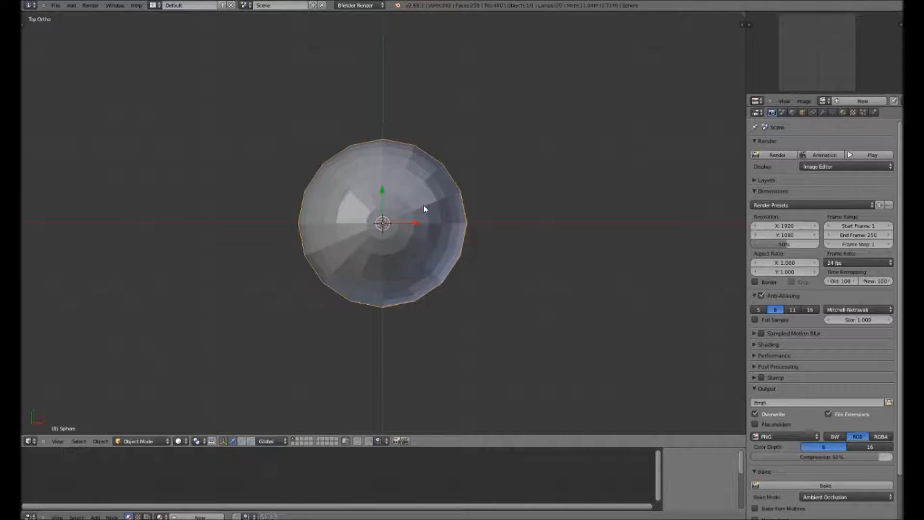
pyautogui.press('ctrl+KP_1')
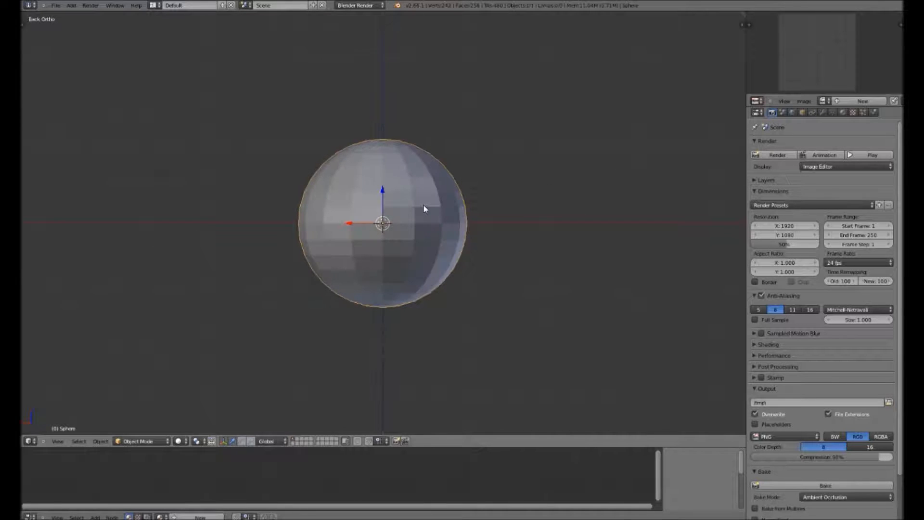
pyautogui.press('ctrl+KP_3')
pyautogui.press('ctrl+KP_7')
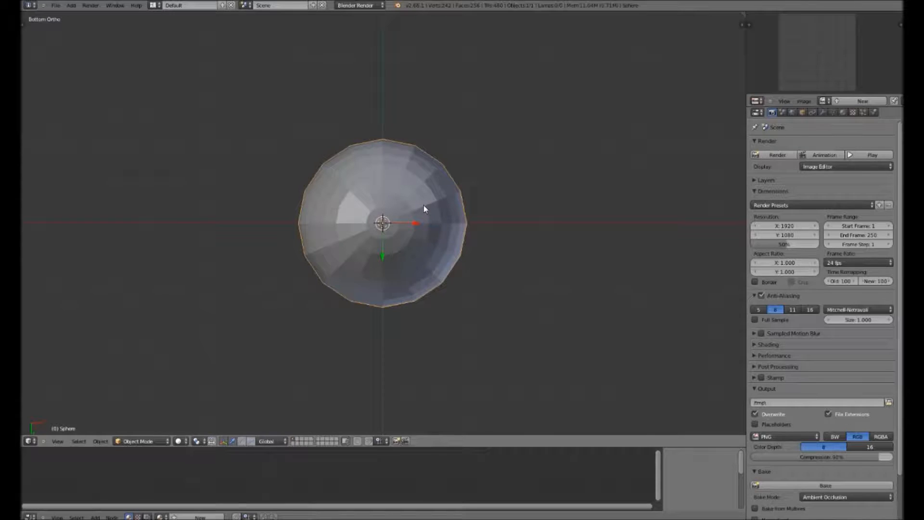
pyautogui.press('KP_1')
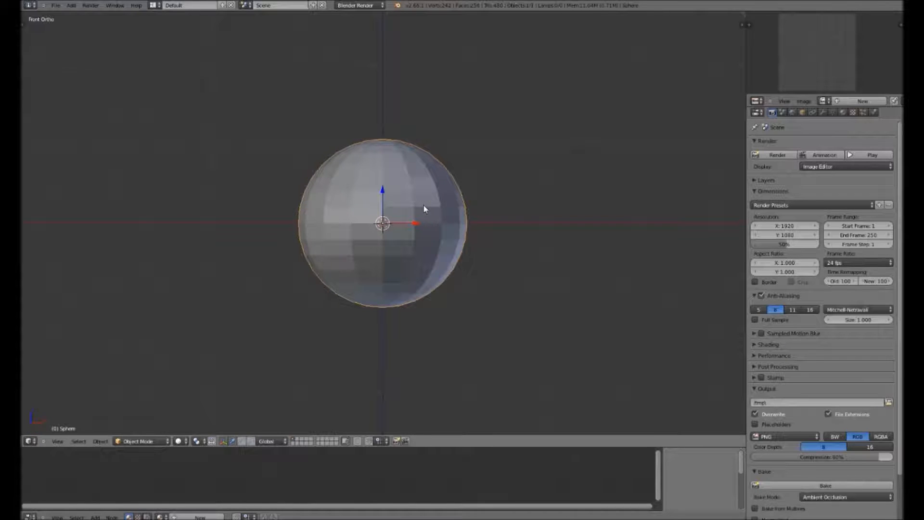
# Toggle the sphere between perspective and orthographic projection with numpad 5
pyautogui.press('KP_5')
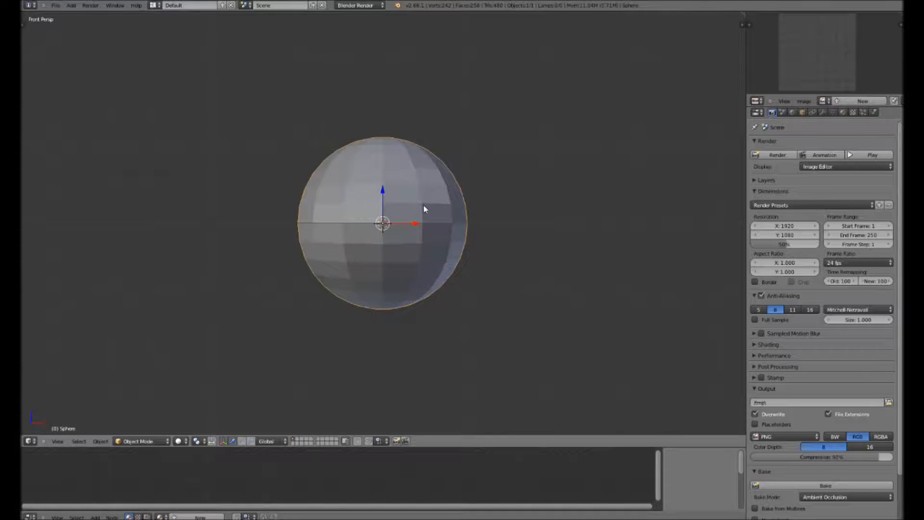
pyautogui.press('KP_5')
pyautogui.press('KP_5')
pyautogui.press('KP_5')
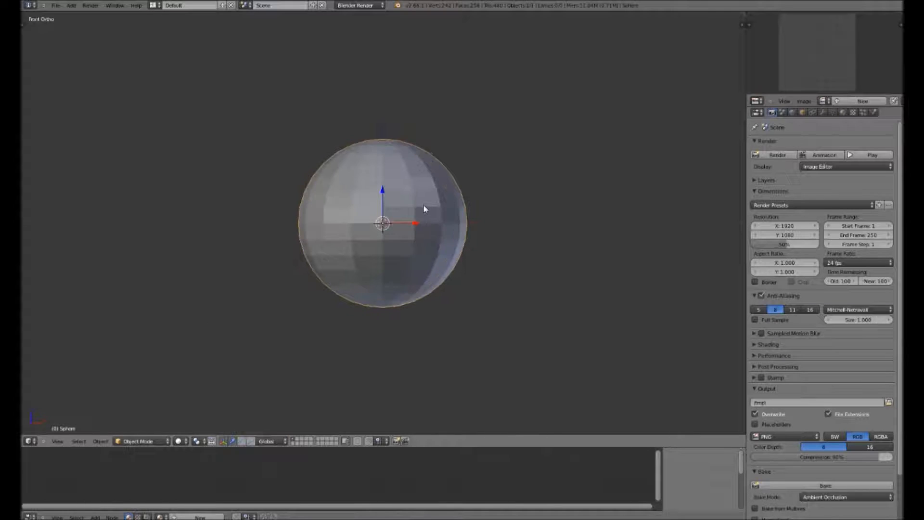
pyautogui.press('KP_5')
pyautogui.press('KP_5')
pyautogui.press('KP_5')
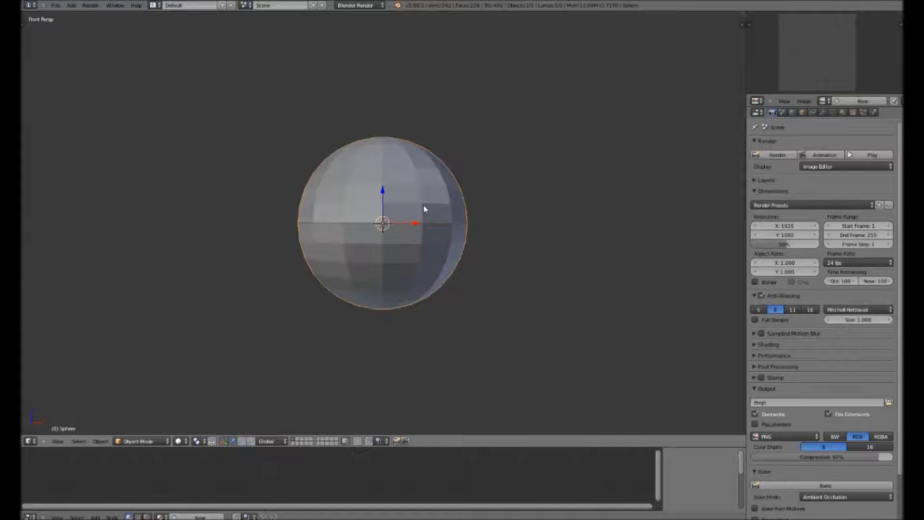
pyautogui.press('KP_5')
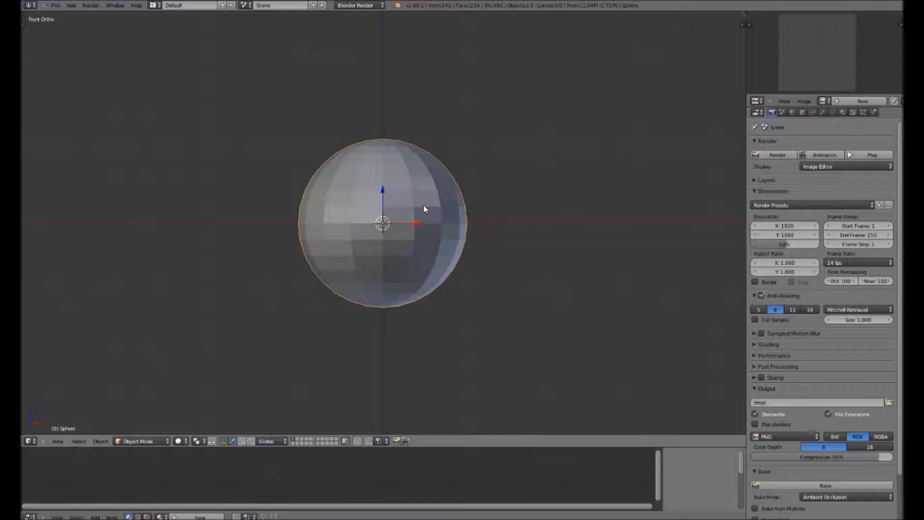
# Step-orbit around the sphere with numpad 8/2/6, return to front and deselect it
pyautogui.press('KP_8')
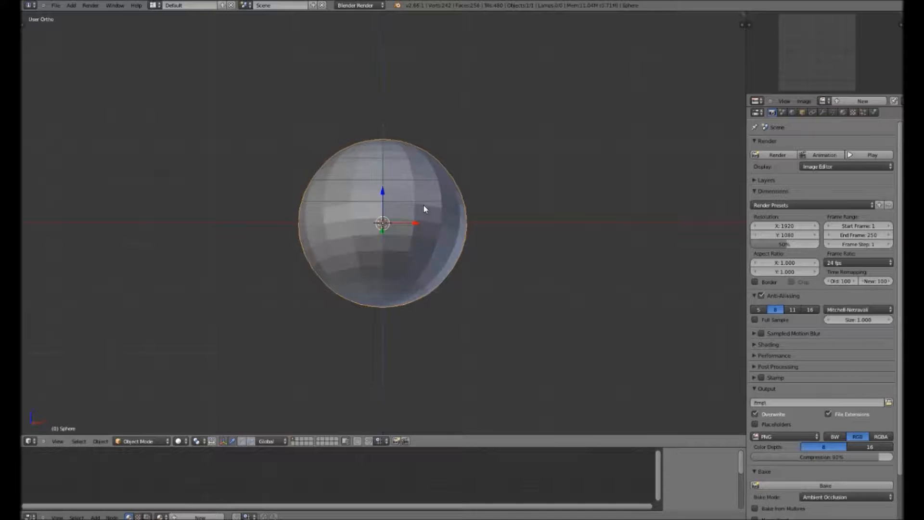
pyautogui.press('KP_8')
pyautogui.press('KP_8')
pyautogui.press('KP_8')
pyautogui.press('KP_2')
pyautogui.press('KP_2')
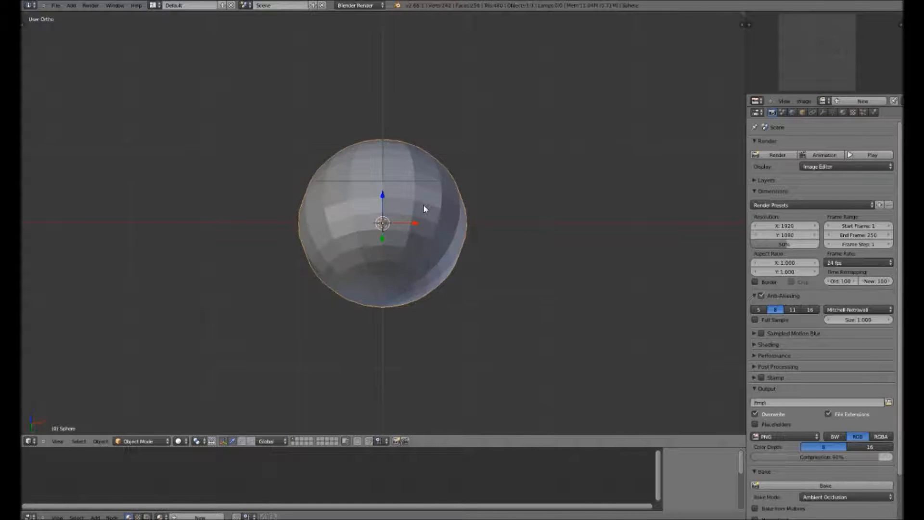
pyautogui.press('KP_2')
pyautogui.press('KP_2')
pyautogui.press('KP_2')
pyautogui.press('KP_2')
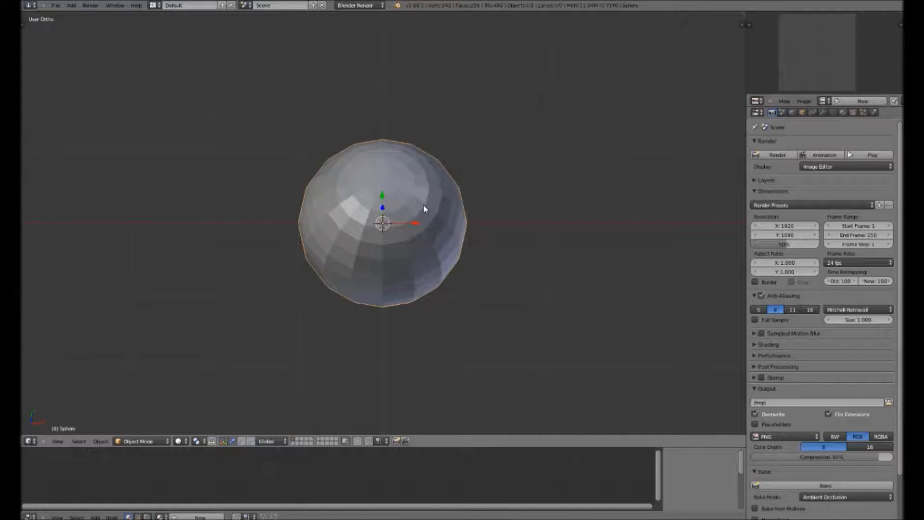
pyautogui.press('KP_2')
pyautogui.press('KP_2')
pyautogui.press('KP_2')
pyautogui.press('KP_6')
pyautogui.press('KP_6')
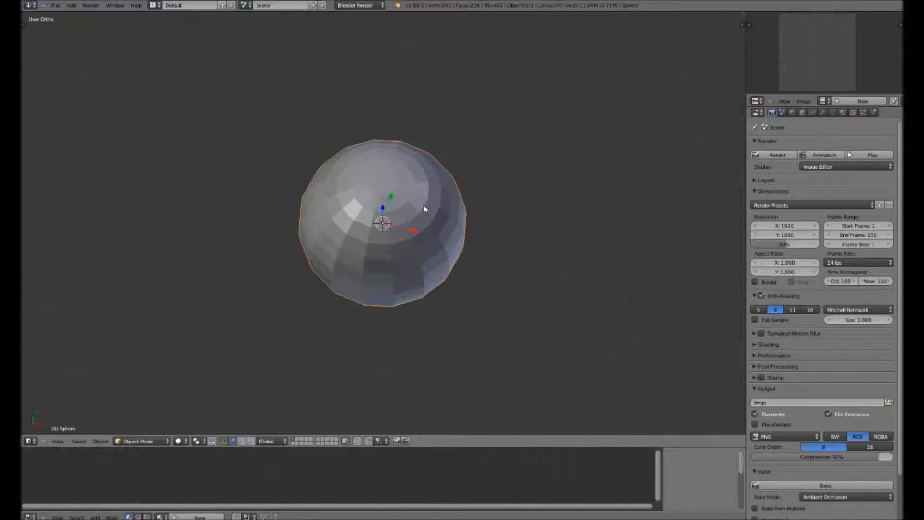
pyautogui.press('KP_6')
pyautogui.press('KP_6')
pyautogui.press('KP_6')
pyautogui.press('KP_1')
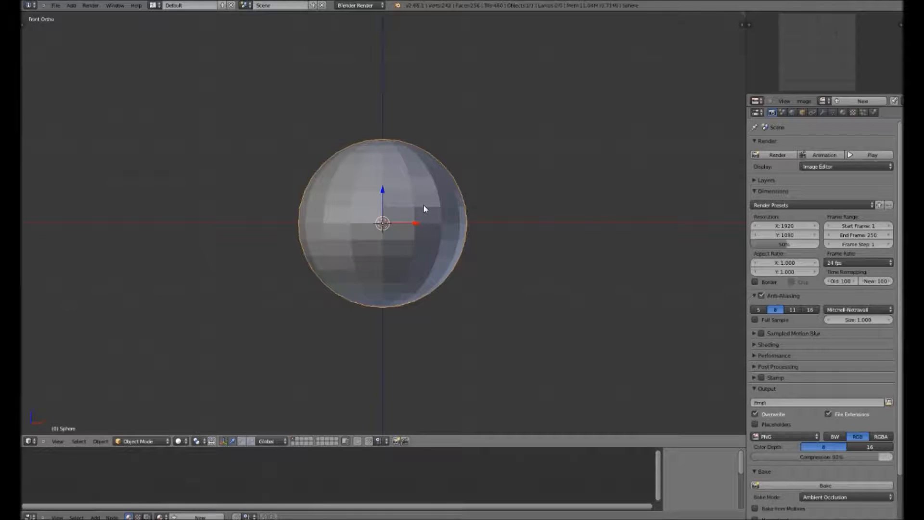
pyautogui.press('a')
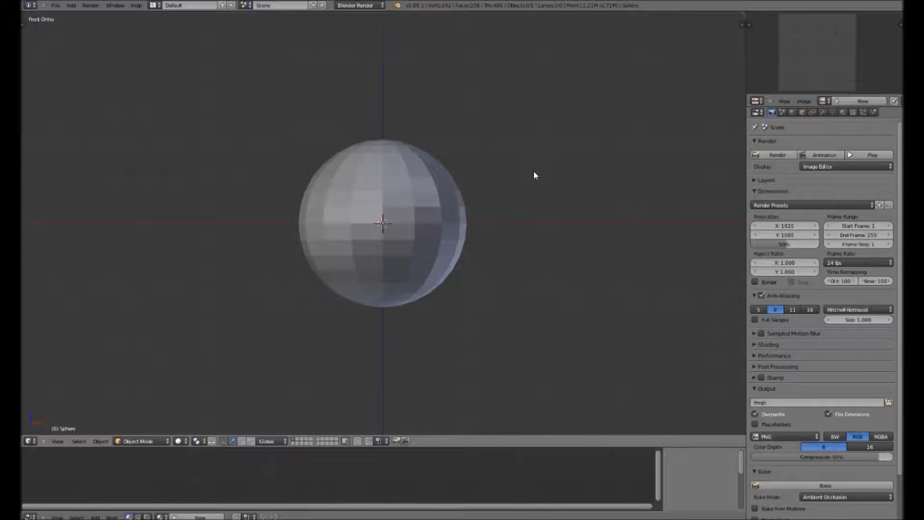
pyautogui.moveTo(534, 175)
pyautogui.mouseDown(button='middle')
pyautogui.moveTo(518, 204)
pyautogui.moveTo(479, 235)
pyautogui.moveTo(415, 246)
pyautogui.moveTo(320, 166)
pyautogui.moveTo(321, 138)
pyautogui.moveTo(328, 160)
pyautogui.moveTo(381, 206)
pyautogui.moveTo(419, 221)
pyautogui.moveTo(462, 293)
pyautogui.moveTo(463, 243)
pyautogui.moveTo(590, 152)
pyautogui.moveTo(530, 218)
pyautogui.moveTo(507, 187)
pyautogui.moveTo(511, 153)
pyautogui.moveTo(454, 197)
pyautogui.mouseUp(button='middle')
pyautogui.press('KP_1')
pyautogui.hotkey('alt', 'a')
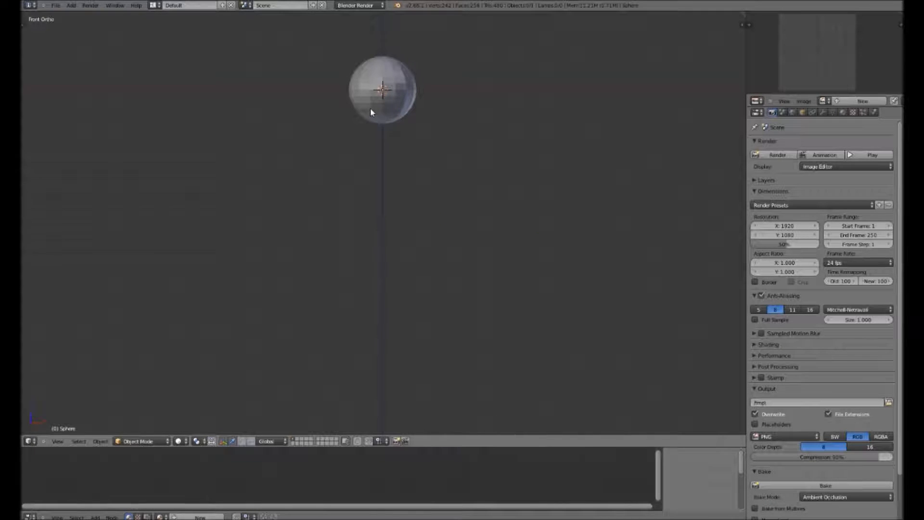
# Select the sphere, frame it with numpad period and return to the front view
pyautogui.rightClick(371, 111)
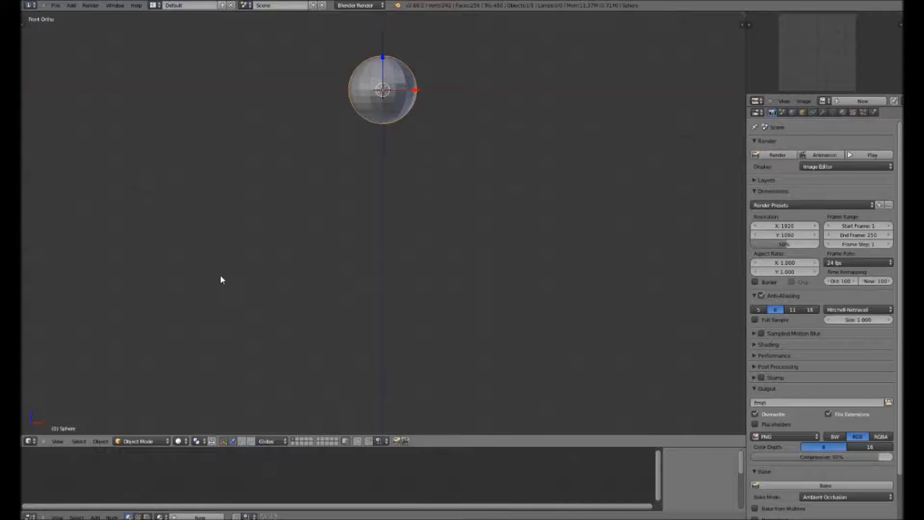
pyautogui.press('KP_Decimal')
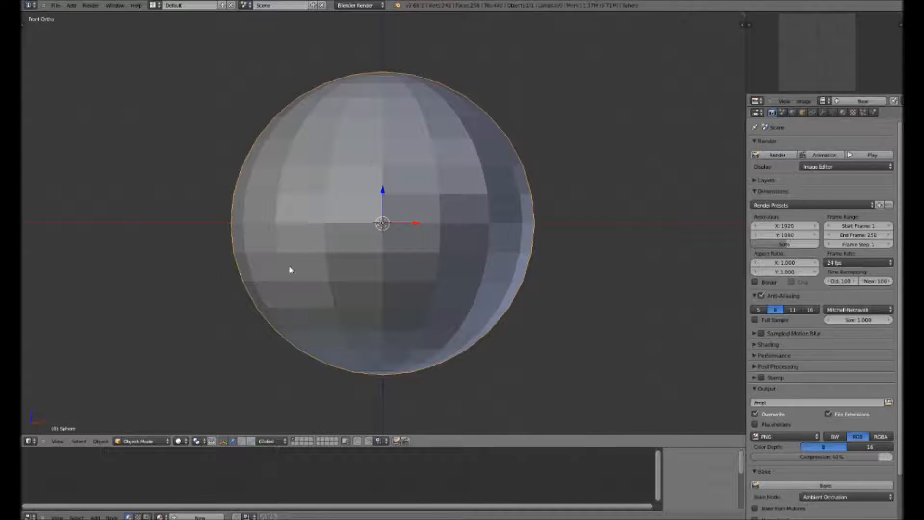
pyautogui.moveTo(499, 195)
pyautogui.mouseDown(button='middle')
pyautogui.moveTo(443, 291)
pyautogui.moveTo(382, 275)
pyautogui.moveTo(381, 225)
pyautogui.mouseUp(button='middle')
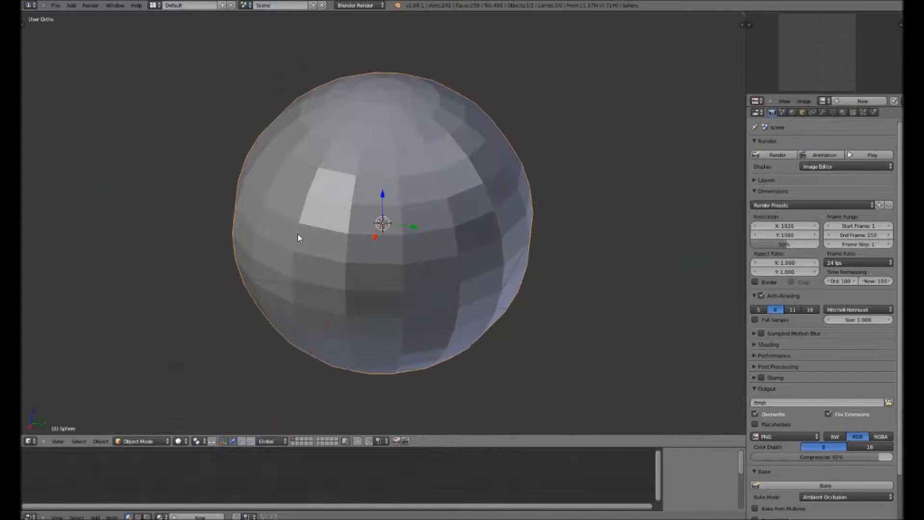
pyautogui.press('KP_1')
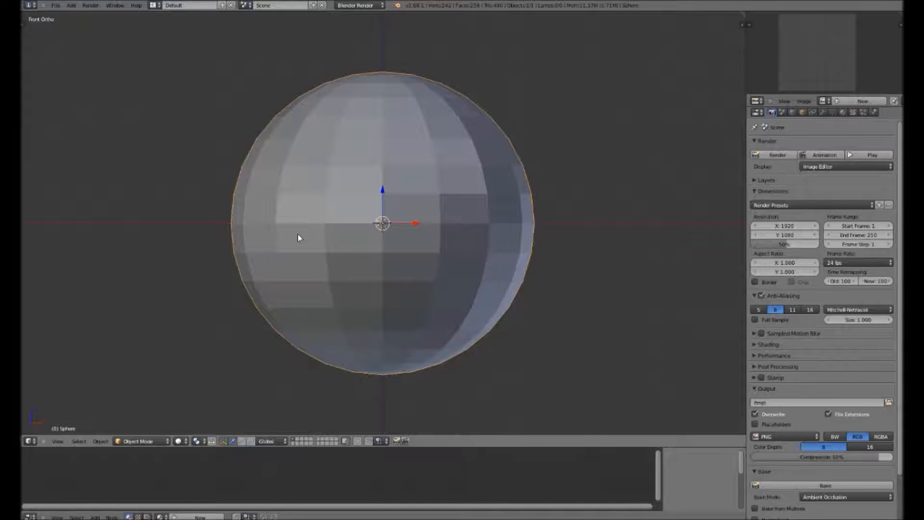
# Try wireframe and textured shading, then return the sphere to solid in front view
pyautogui.press('z')
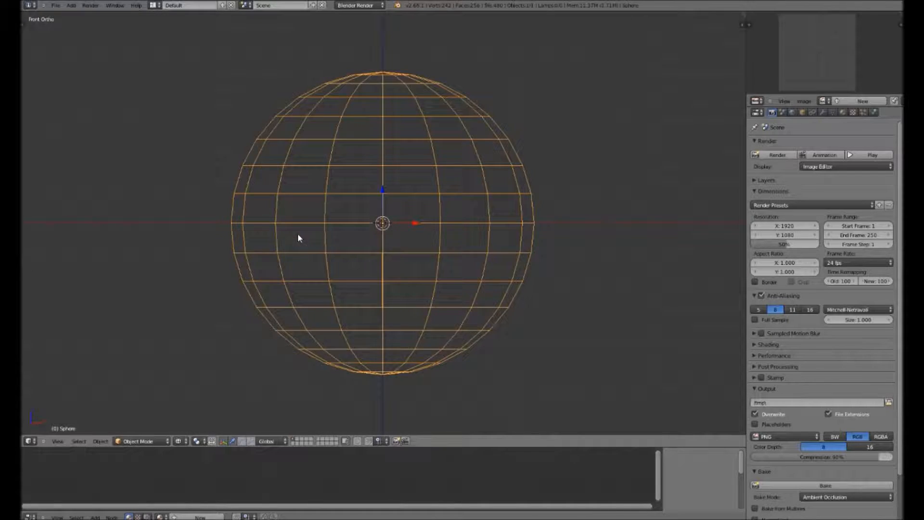
pyautogui.press('z')
pyautogui.press('z')
pyautogui.press('z')
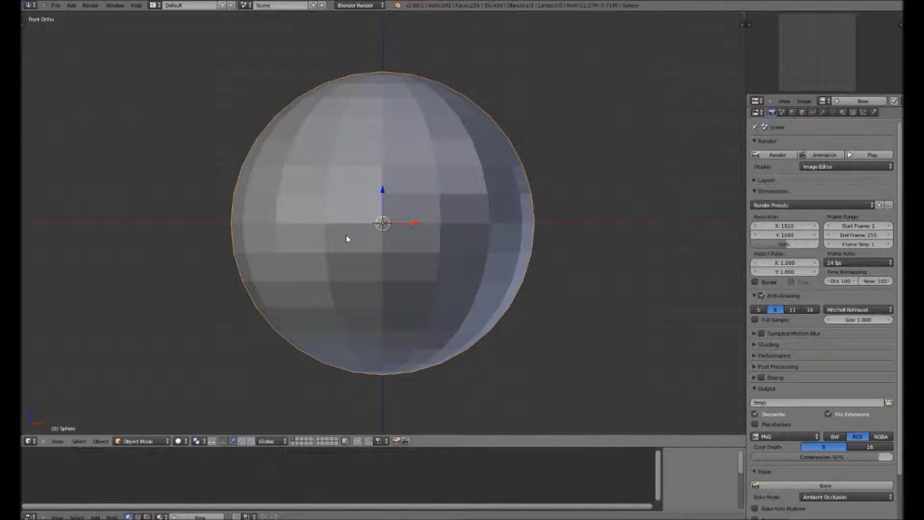
pyautogui.click(178, 441)
pyautogui.hotkey('alt', 'z')
pyautogui.hotkey('alt', 'z')
pyautogui.hotkey('alt', 'z')
pyautogui.hotkey('alt', 'z')
pyautogui.hotkey('alt', 'z')
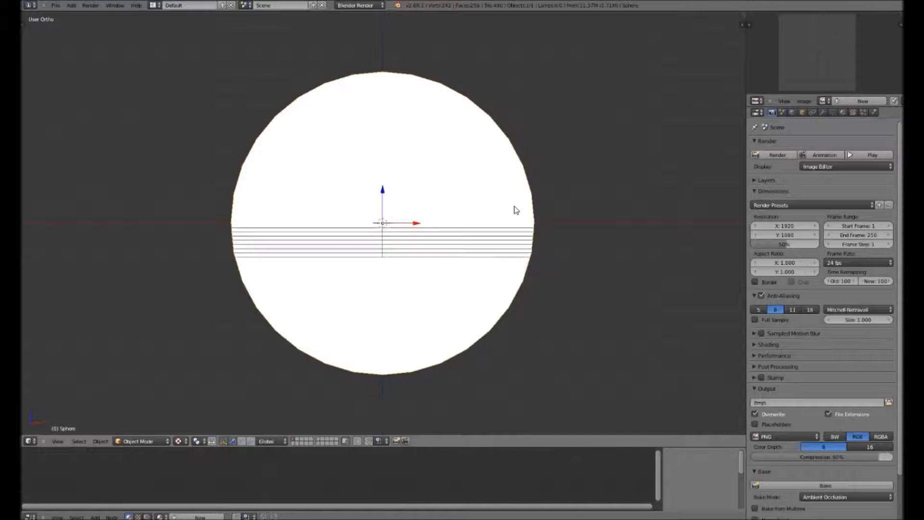
pyautogui.moveTo(516, 208)
pyautogui.mouseDown(button='middle')
pyautogui.moveTo(474, 274)
pyautogui.moveTo(551, 316)
pyautogui.moveTo(512, 367)
pyautogui.moveTo(475, 330)
pyautogui.moveTo(499, 224)
pyautogui.mouseUp(button='middle')
pyautogui.press('KP_1')
pyautogui.hotkey('alt', 'z')
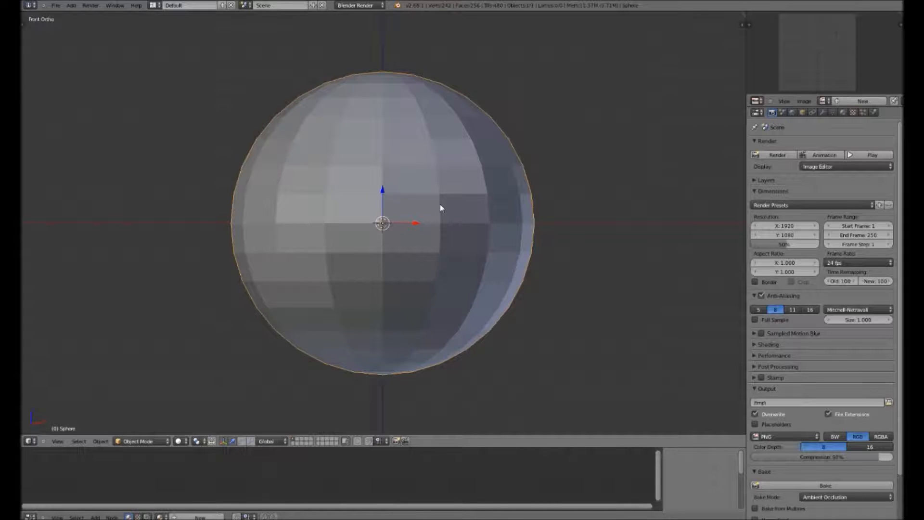
pyautogui.scroll(-1, 441, 208)
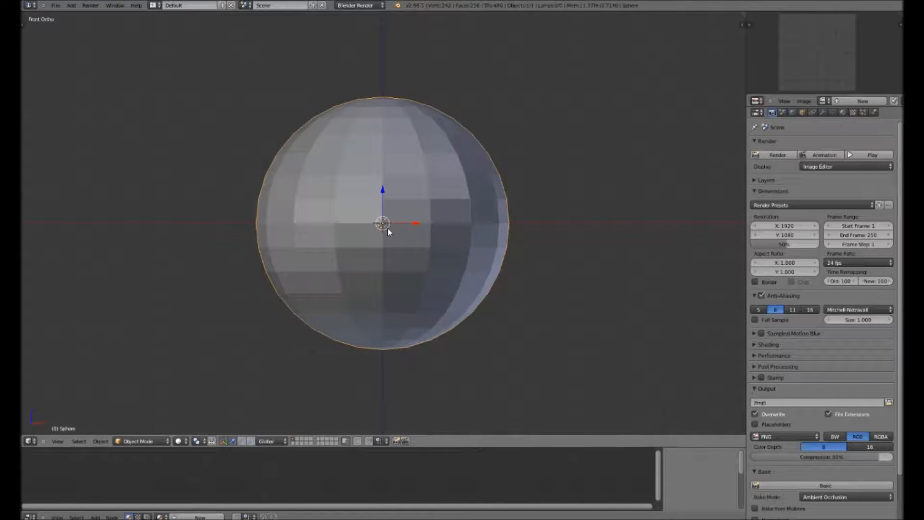
# Enter Edit Mode on the sphere and select all its vertices with A
pyautogui.press('Tab')
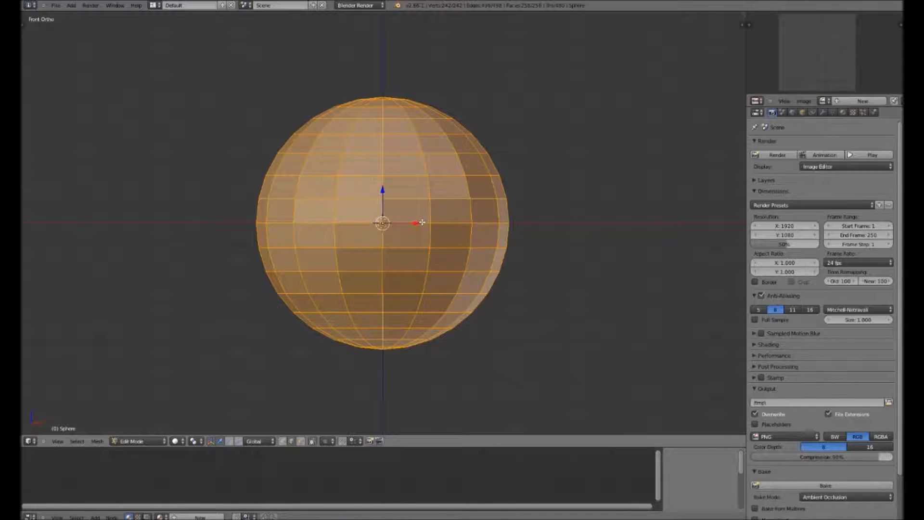
pyautogui.press('a')
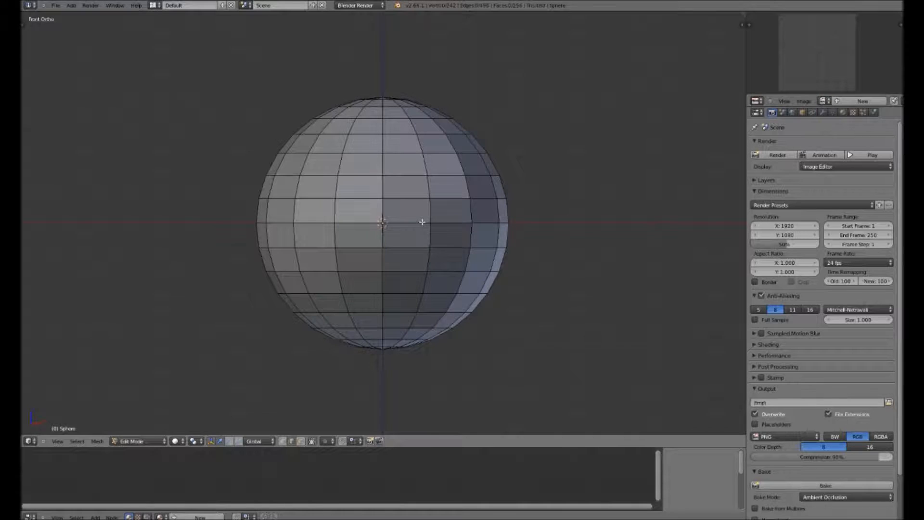
pyautogui.press('a')
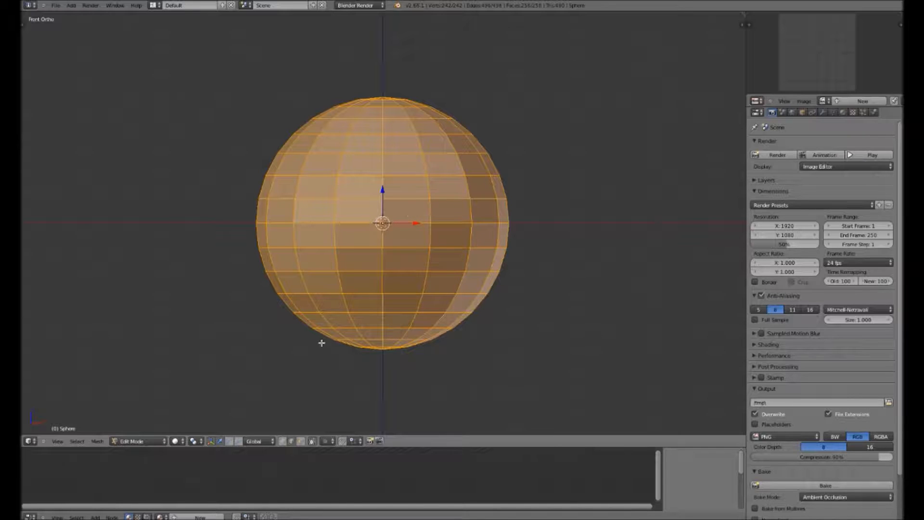
# Try the vertex, edge and face select modes, deselect all, and pick single vertices
pyautogui.click(282, 446)
pyautogui.click(291, 443)
pyautogui.click(304, 441)
pyautogui.press('a')
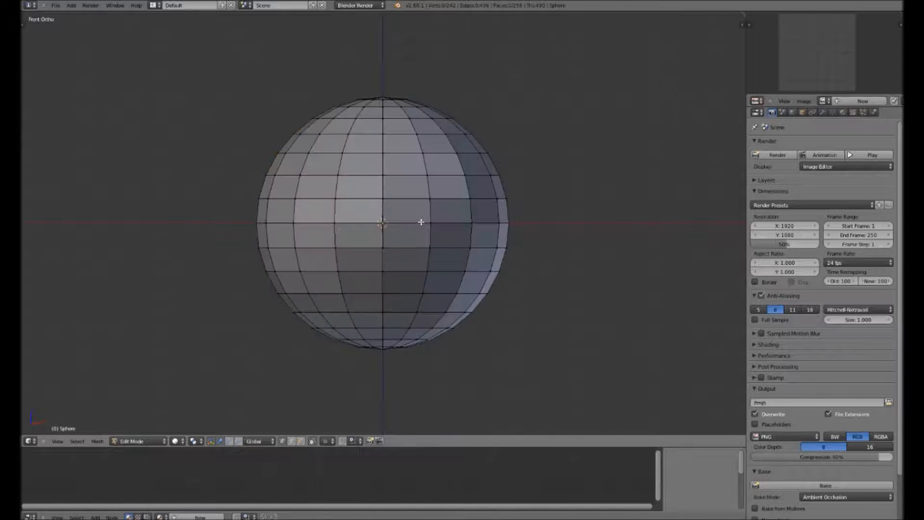
pyautogui.scroll(2, 420, 222)
pyautogui.scroll(1, 390, 221)
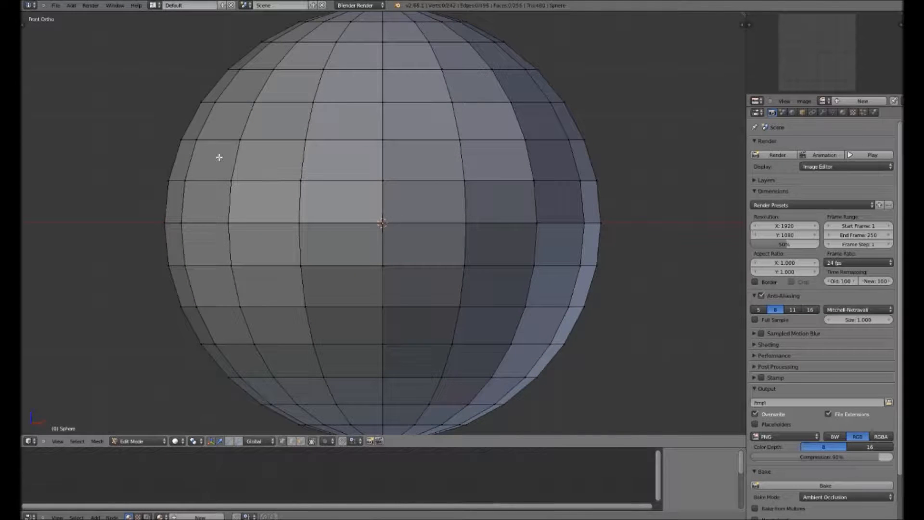
pyautogui.rightClick(200, 101)
pyautogui.rightClick(308, 109)
pyautogui.rightClick(380, 143)
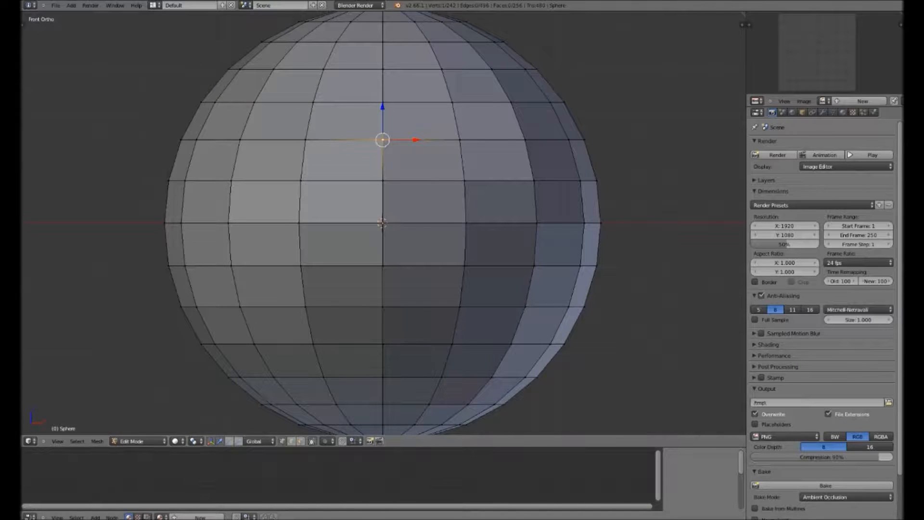
# In edge select mode, pick individual edges near the sphere's centre one at a time
pyautogui.click(293, 441)
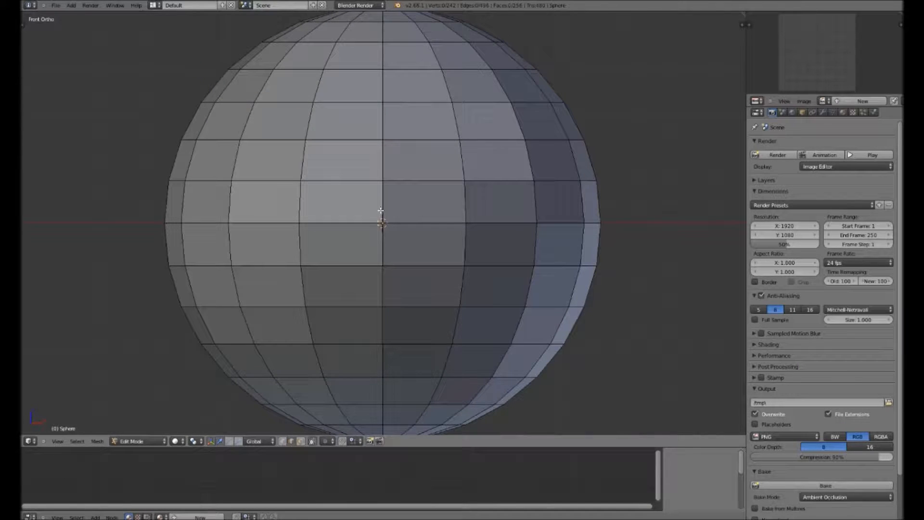
pyautogui.rightClick(336, 200)
pyautogui.rightClick(304, 201)
pyautogui.rightClick(318, 159)
pyautogui.rightClick(386, 156)
pyautogui.rightClick(351, 140)
pyautogui.press('g')
pyautogui.rightClick(352, 181)
pyautogui.rightClick(352, 179)
# In face select mode, pick single faces in turn, ending on one left of centre
pyautogui.click(301, 441)
pyautogui.rightClick(343, 197)
pyautogui.rightClick(344, 165)
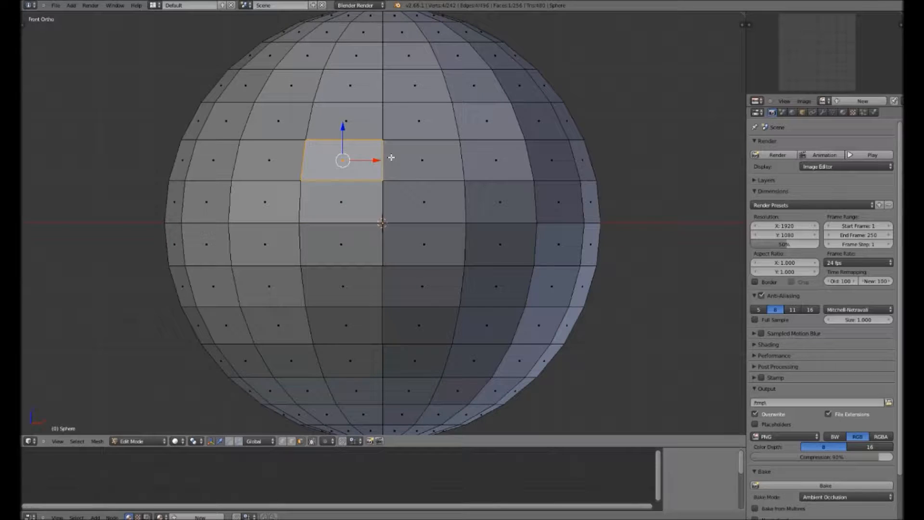
pyautogui.rightClick(403, 158)
pyautogui.rightClick(419, 196)
pyautogui.rightClick(482, 202)
pyautogui.rightClick(479, 160)
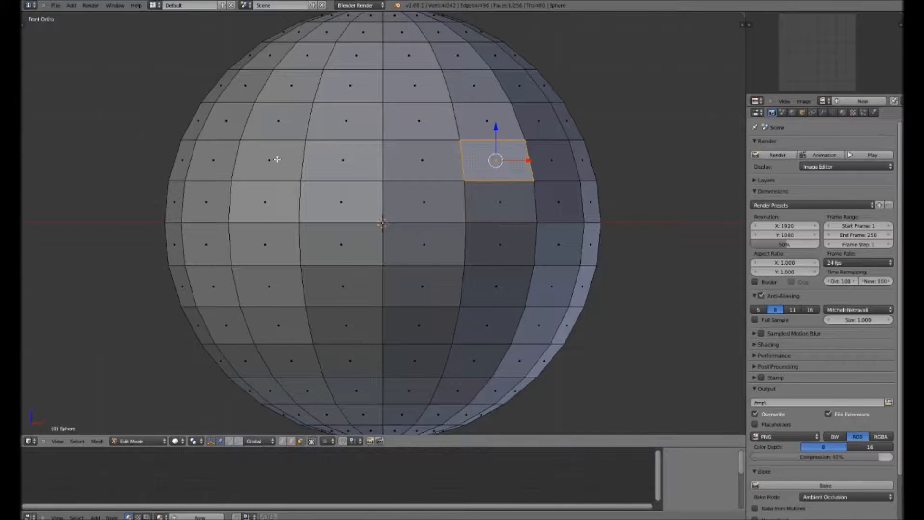
pyautogui.rightClick(278, 160)
pyautogui.rightClick(258, 216)
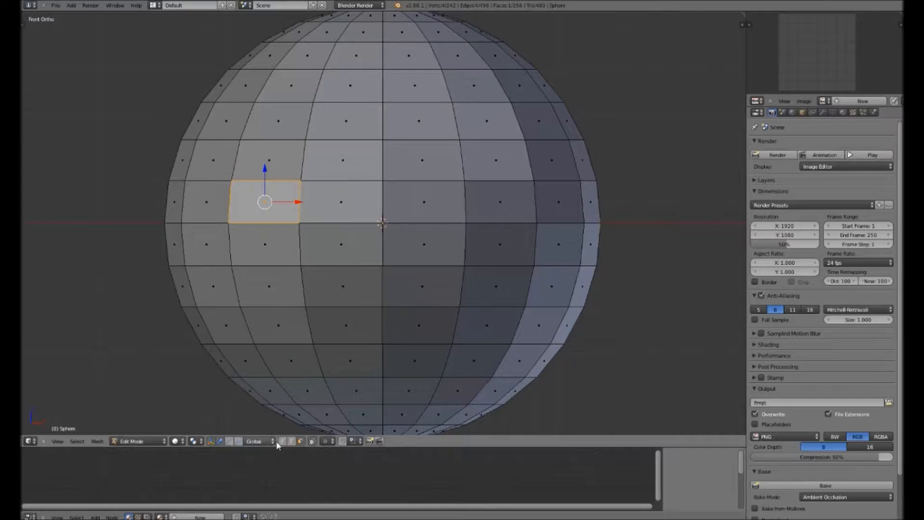
pyautogui.click(291, 441)
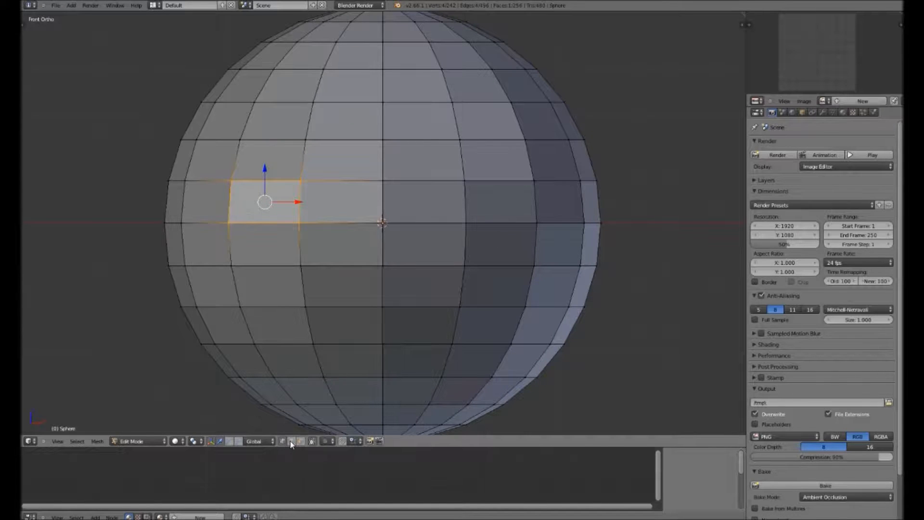
# Deselect the face and add edges right of centre to the selection one by one
pyautogui.click(302, 442)
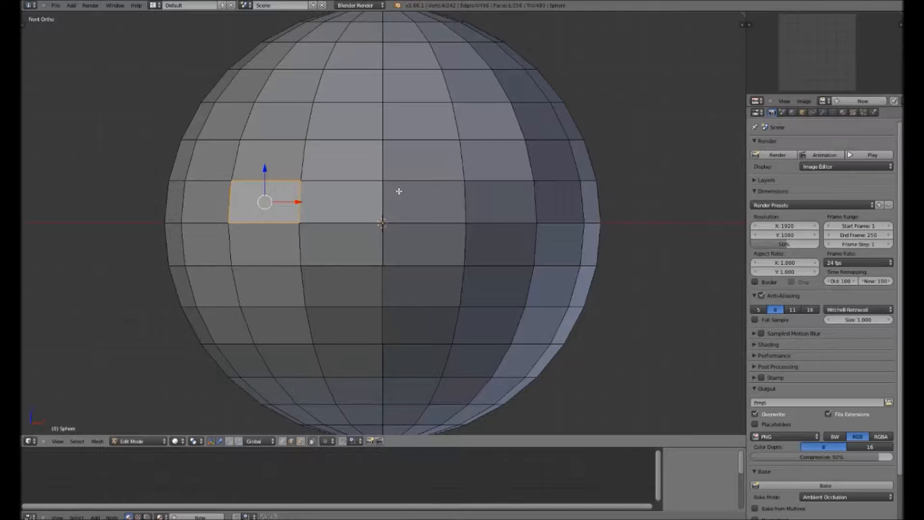
pyautogui.press('a')
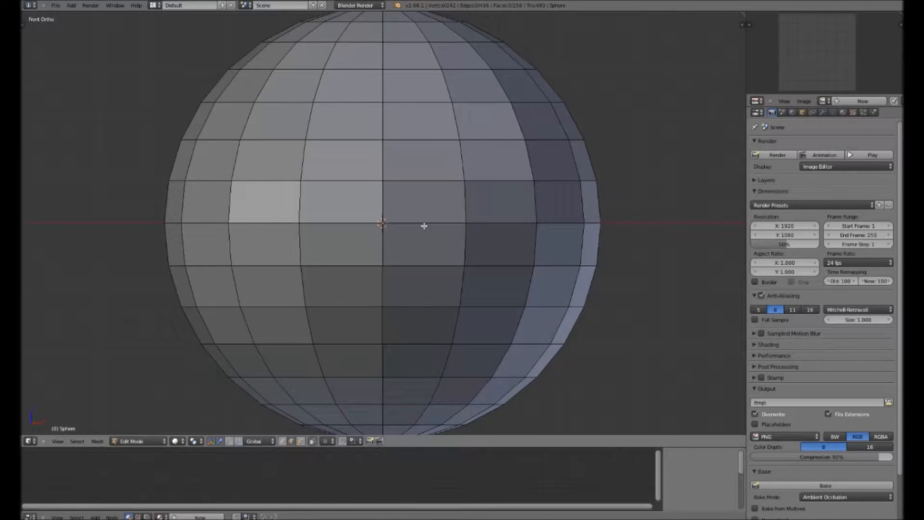
pyautogui.rightClick(423, 227)
pyautogui.keyDown('shift'); pyautogui.rightClick(418, 179); pyautogui.keyUp('shift')
pyautogui.keyDown('shift'); pyautogui.rightClick(414, 141); pyautogui.keyUp('shift')
pyautogui.keyDown('shift'); pyautogui.rightClick(385, 162); pyautogui.keyUp('shift')
pyautogui.keyDown('shift'); pyautogui.rightClick(385, 201); pyautogui.keyUp('shift')
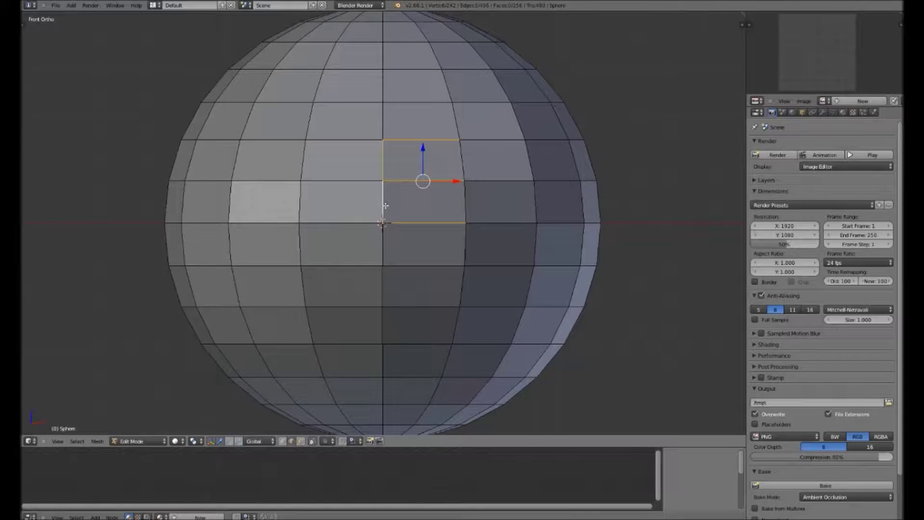
# Add lower edges, then clear and Alt+right-click to select the whole equator loop
pyautogui.keyDown('shift'); pyautogui.rightClick(383, 258); pyautogui.keyUp('shift')
pyautogui.keyDown('shift'); pyautogui.rightClick(383, 286); pyautogui.keyUp('shift')
pyautogui.keyDown('shift'); pyautogui.rightClick(405, 305); pyautogui.keyUp('shift')
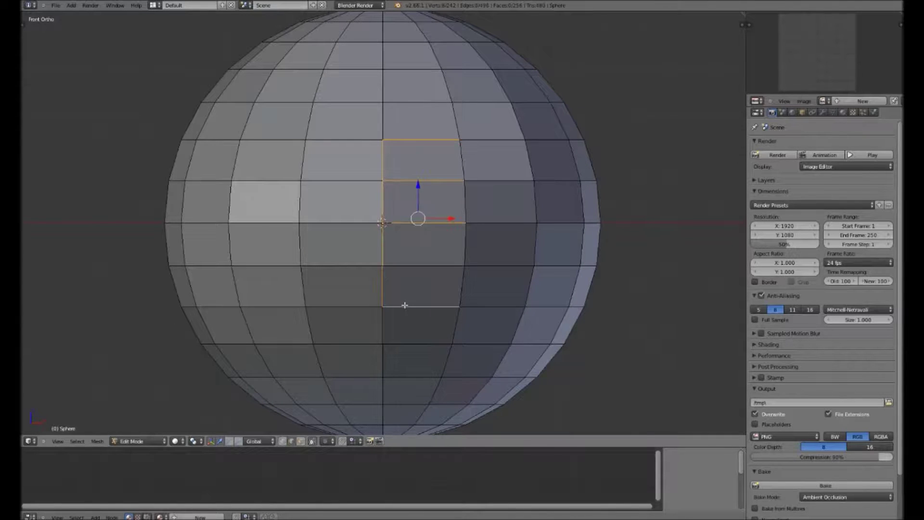
pyautogui.keyDown('shift'); pyautogui.rightClick(422, 266); pyautogui.keyUp('shift')
pyautogui.press('a')
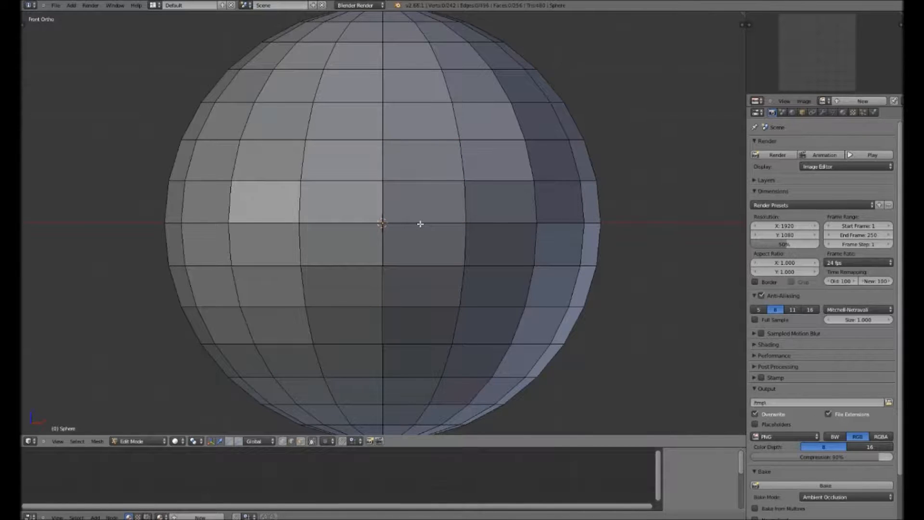
pyautogui.keyDown('alt'); pyautogui.rightClick(420, 224); pyautogui.keyUp('alt')
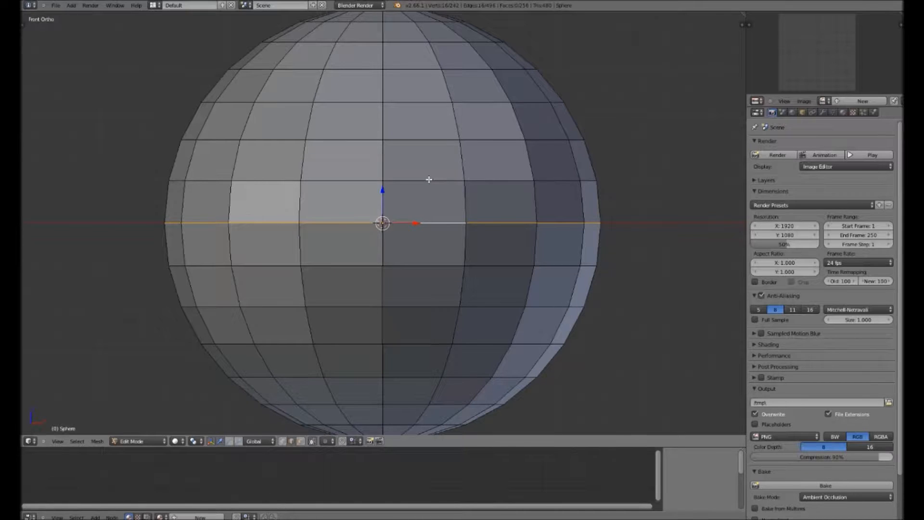
# Add the two horizontal loops above the equator to the selection and drop the equator loop
pyautogui.keyDown('alt'); pyautogui.keyDown('shift'); pyautogui.rightClick(428, 180); pyautogui.keyUp('shift'); pyautogui.keyUp('alt')
pyautogui.keyDown('alt'); pyautogui.keyDown('shift'); pyautogui.rightClick(417, 139); pyautogui.keyUp('shift'); pyautogui.keyUp('alt')
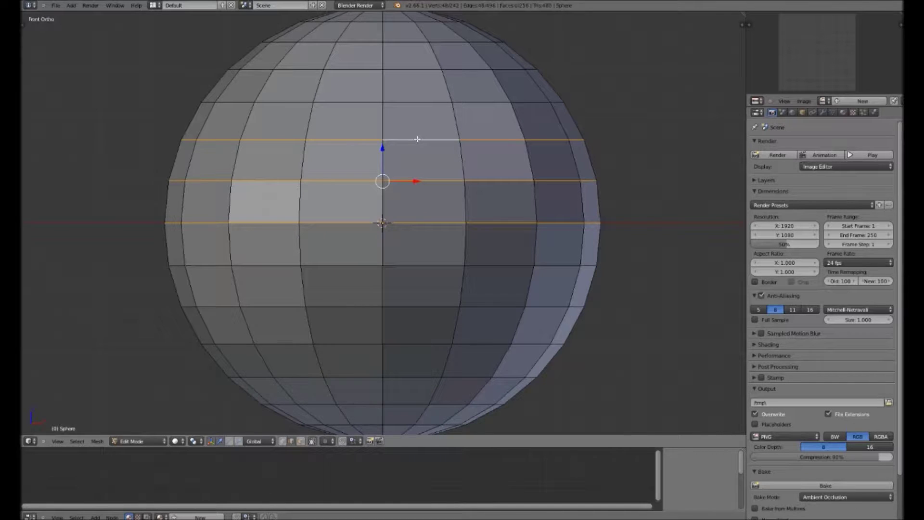
pyautogui.keyDown('alt'); pyautogui.keyDown('shift'); pyautogui.rightClick(410, 222); pyautogui.keyUp('shift'); pyautogui.keyUp('alt')
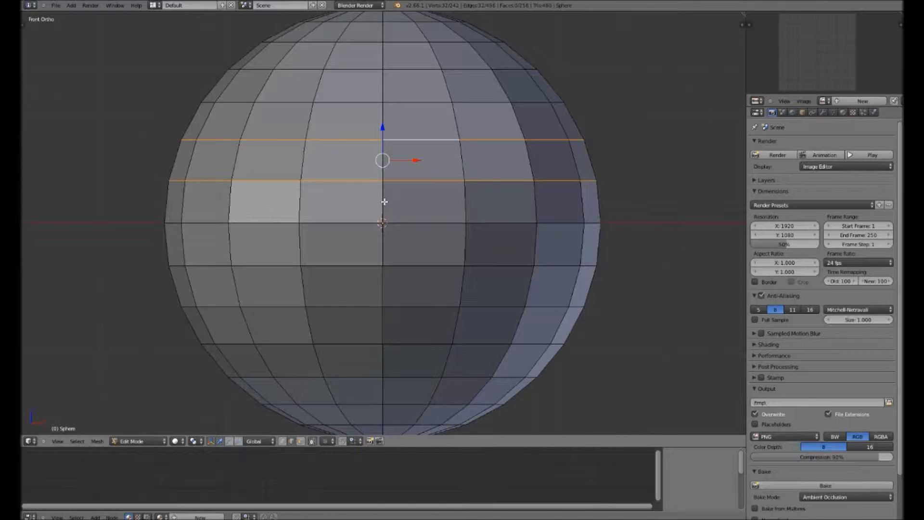
# Select vertical edge rings one column at a time across the sphere, left and right of centre
pyautogui.keyDown('ctrl'); pyautogui.keyDown('alt'); pyautogui.rightClick(384, 202); pyautogui.keyUp('alt'); pyautogui.keyUp('ctrl')
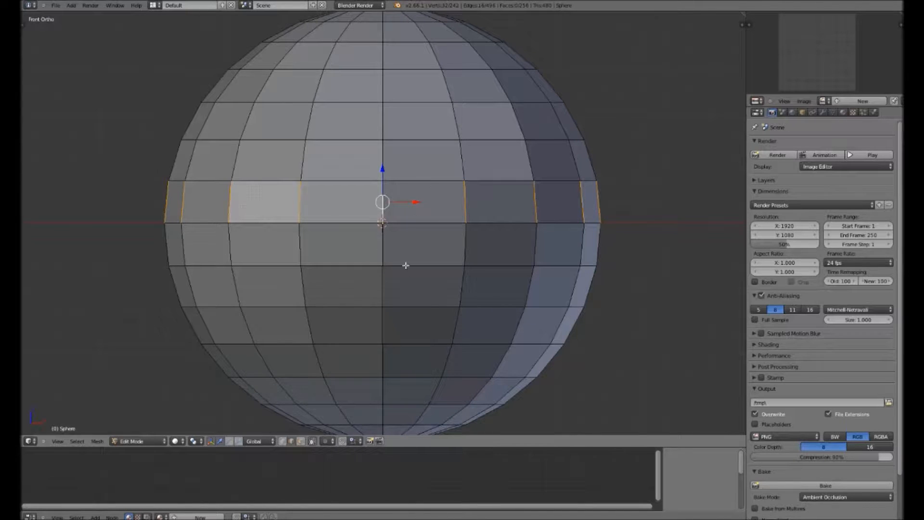
pyautogui.keyDown('ctrl'); pyautogui.keyDown('alt'); pyautogui.rightClick(413, 222); pyautogui.keyUp('alt'); pyautogui.keyUp('ctrl')
pyautogui.keyDown('ctrl'); pyautogui.keyDown('alt'); pyautogui.rightClick(492, 221); pyautogui.keyUp('alt'); pyautogui.keyUp('ctrl')
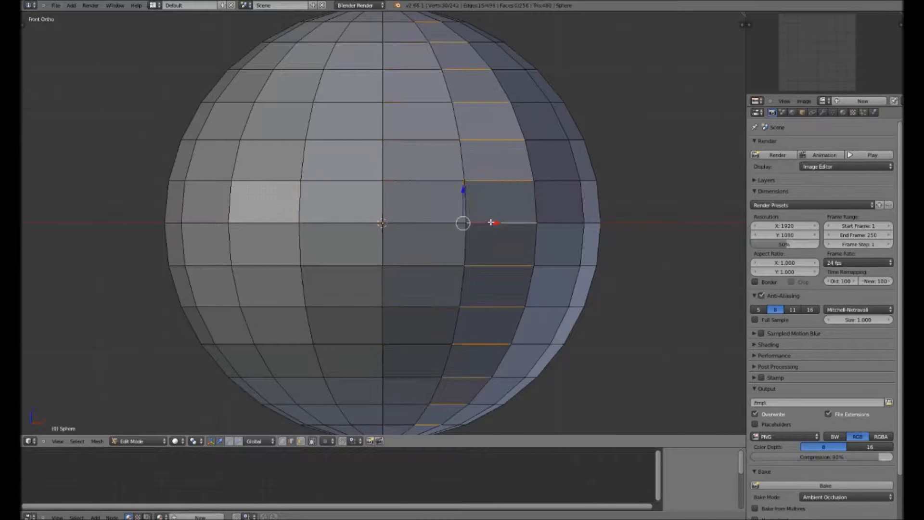
pyautogui.keyDown('ctrl'); pyautogui.keyDown('alt'); pyautogui.rightClick(553, 222); pyautogui.keyUp('alt'); pyautogui.keyUp('ctrl')
pyautogui.keyDown('ctrl'); pyautogui.keyDown('alt'); pyautogui.rightClick(435, 223); pyautogui.keyUp('alt'); pyautogui.keyUp('ctrl')
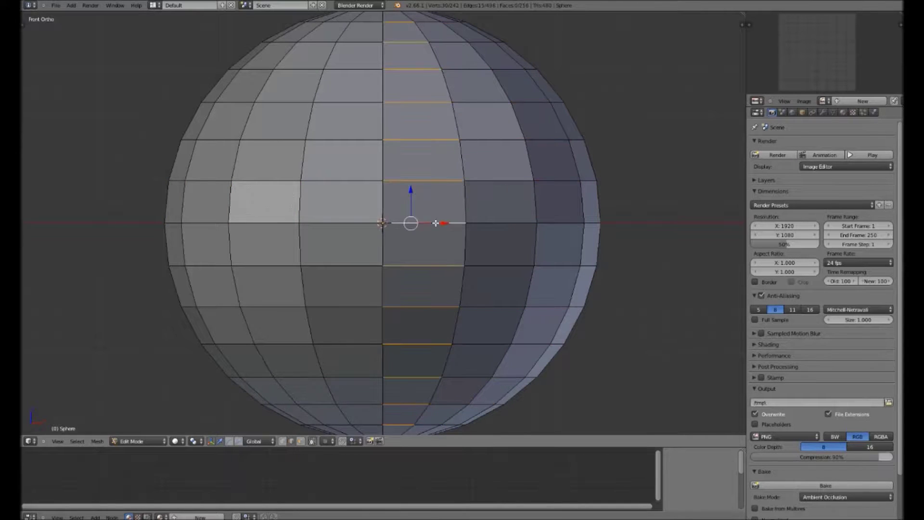
pyautogui.keyDown('ctrl'); pyautogui.keyDown('alt'); pyautogui.rightClick(334, 222); pyautogui.keyUp('alt'); pyautogui.keyUp('ctrl')
pyautogui.keyDown('ctrl'); pyautogui.keyDown('alt'); pyautogui.rightClick(270, 223); pyautogui.keyUp('alt'); pyautogui.keyUp('ctrl')
pyautogui.keyDown('ctrl'); pyautogui.keyDown('alt'); pyautogui.rightClick(198, 224); pyautogui.keyUp('alt'); pyautogui.keyUp('ctrl')
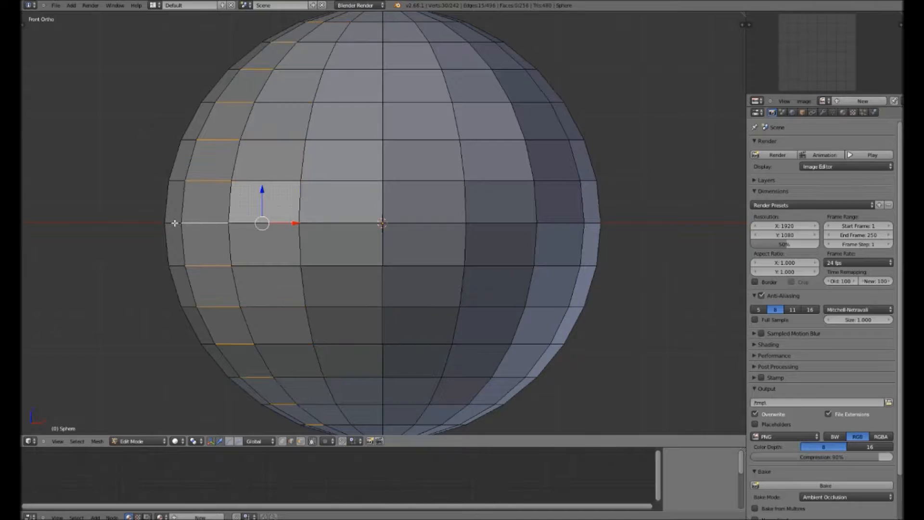
pyautogui.keyDown('ctrl'); pyautogui.keyDown('alt'); pyautogui.rightClick(548, 224); pyautogui.keyUp('alt'); pyautogui.keyUp('ctrl')
pyautogui.keyDown('ctrl'); pyautogui.keyDown('alt'); pyautogui.rightClick(495, 224); pyautogui.keyUp('alt'); pyautogui.keyUp('ctrl')
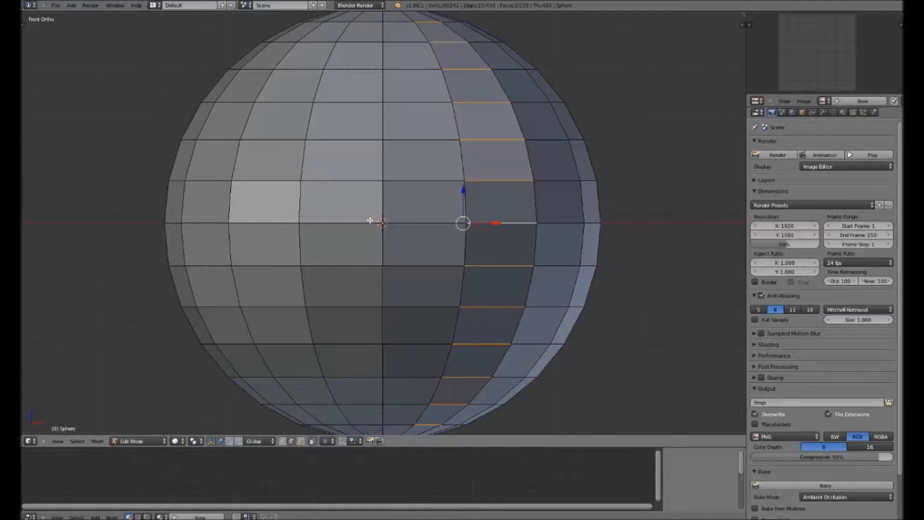
# Build a selection of several columns' edge rings together, then switch to face selection
pyautogui.keyDown('ctrl'); pyautogui.keyDown('alt'); pyautogui.keyDown('shift'); pyautogui.rightClick(280, 223); pyautogui.keyUp('shift'); pyautogui.keyUp('alt'); pyautogui.keyUp('ctrl')
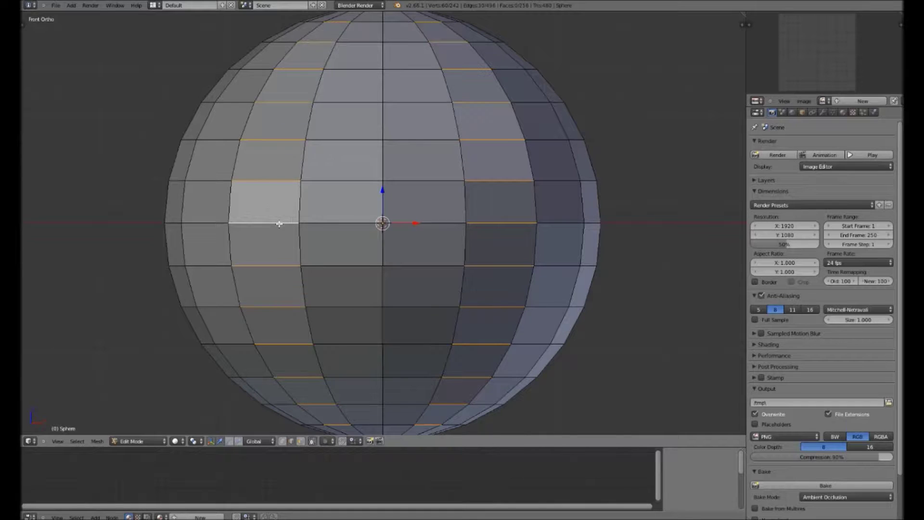
pyautogui.keyDown('ctrl'); pyautogui.keyDown('alt'); pyautogui.keyDown('shift'); pyautogui.rightClick(318, 224); pyautogui.keyUp('shift'); pyautogui.keyUp('alt'); pyautogui.keyUp('ctrl')
pyautogui.keyDown('ctrl'); pyautogui.keyDown('alt'); pyautogui.keyDown('shift'); pyautogui.rightClick(427, 220); pyautogui.keyUp('shift'); pyautogui.keyUp('alt'); pyautogui.keyUp('ctrl')
pyautogui.keyDown('ctrl'); pyautogui.keyDown('alt'); pyautogui.keyDown('shift'); pyautogui.rightClick(559, 224); pyautogui.keyUp('shift'); pyautogui.keyUp('alt'); pyautogui.keyUp('ctrl')
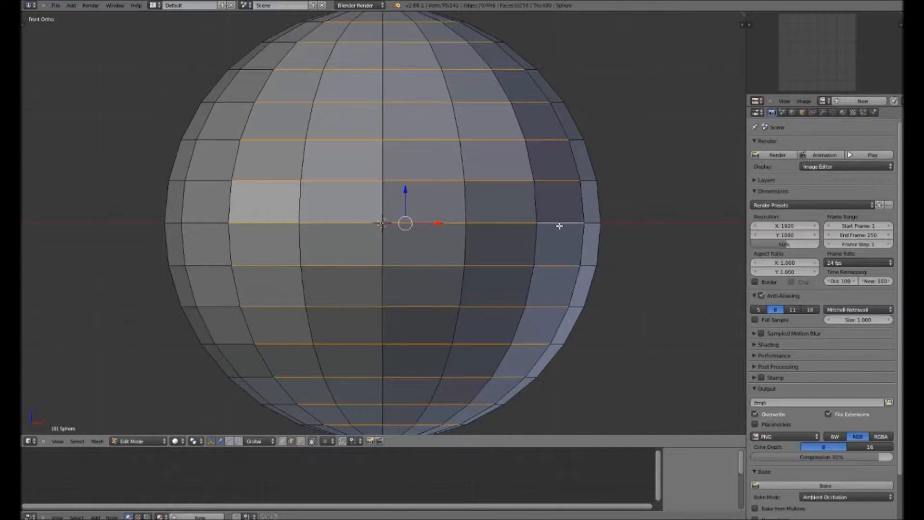
pyautogui.keyDown('ctrl'); pyautogui.keyDown('alt'); pyautogui.keyDown('shift'); pyautogui.rightClick(218, 224); pyautogui.keyUp('shift'); pyautogui.keyUp('alt'); pyautogui.keyUp('ctrl')
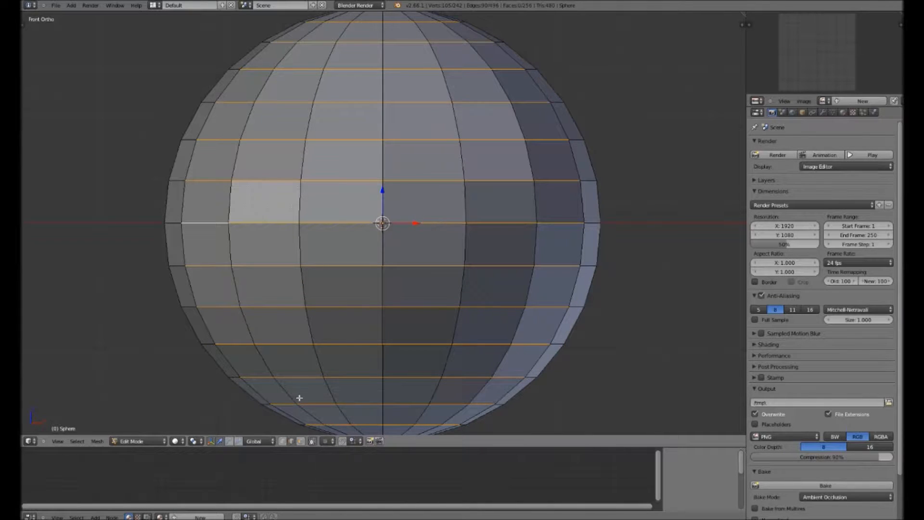
pyautogui.click(285, 442)
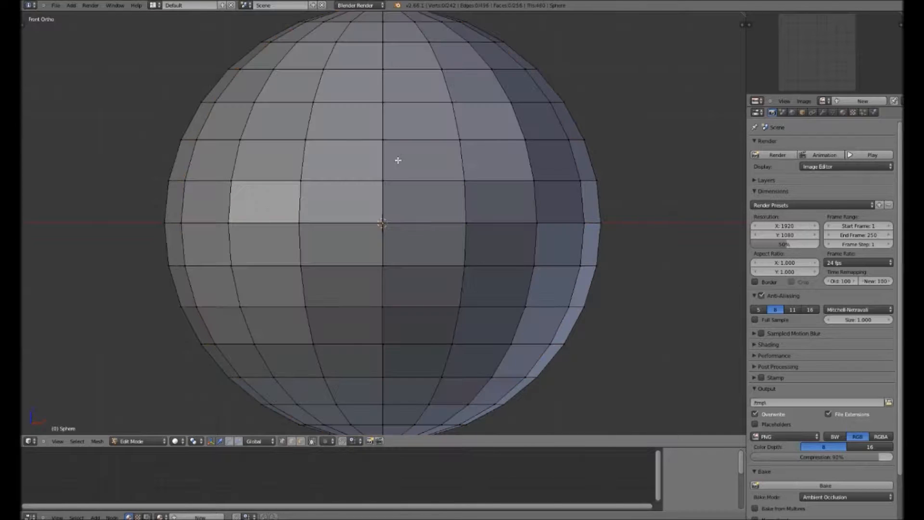
pyautogui.press('a')
pyautogui.rightClick(381, 137)
pyautogui.press('ctrl+KP_Add')
pyautogui.press('ctrl+KP_Add')
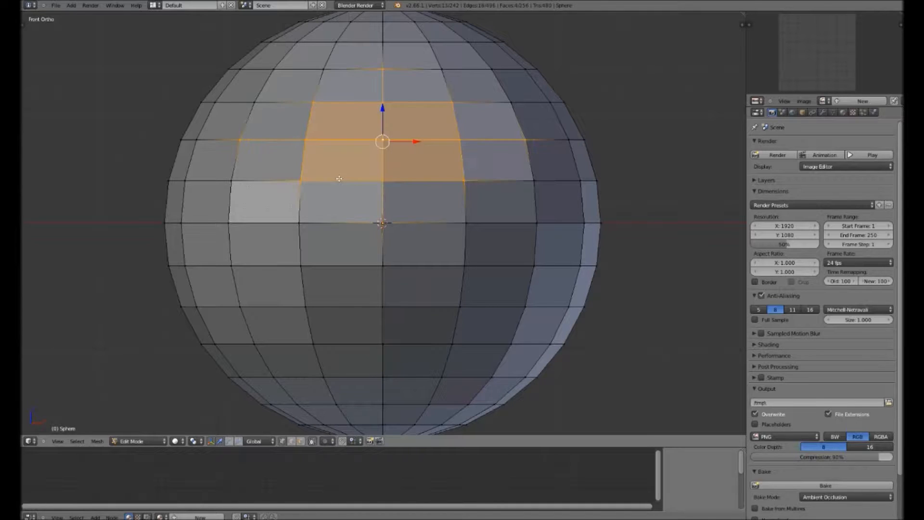
pyautogui.press('ctrl+KP_Add')
pyautogui.press('ctrl+KP_Add')
pyautogui.press('ctrl+KP_Subtract')
pyautogui.press('ctrl+KP_Subtract')
pyautogui.press('ctrl+KP_Subtract')
pyautogui.press('ctrl+KP_Subtract')
pyautogui.press('ctrl+KP_Subtract')
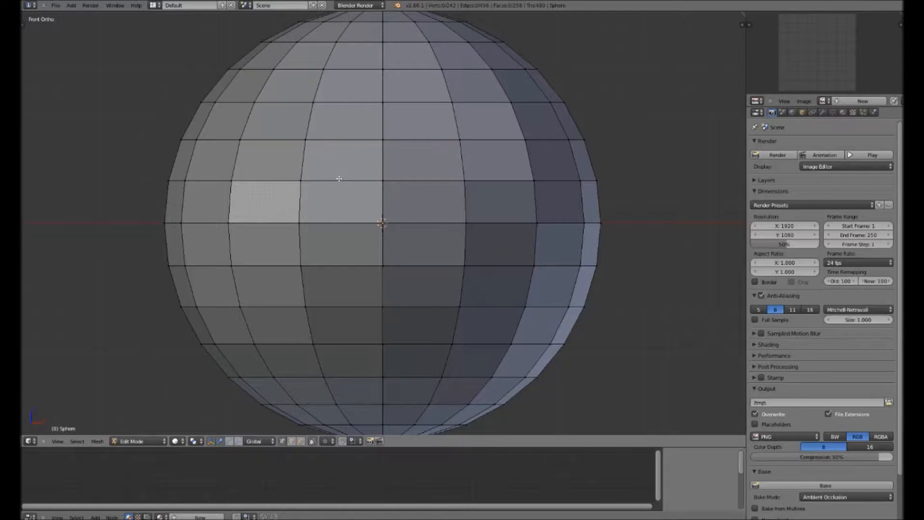
pyautogui.rightClick(383, 141)
pyautogui.press('a')
pyautogui.scroll(-2, 394, 146)
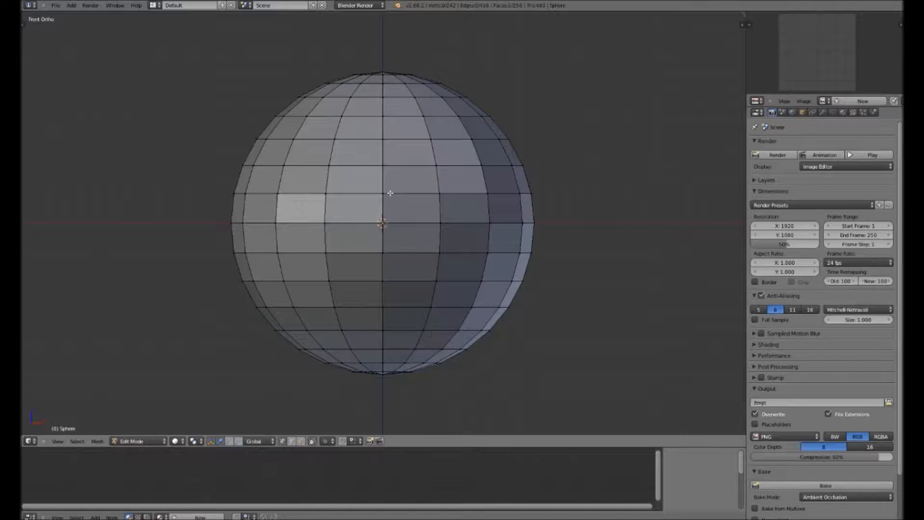
# Delete the equator loop's vertices to split the sphere, then select a loop on the upper half
pyautogui.keyDown('alt'); pyautogui.rightClick(394, 223); pyautogui.keyUp('alt')
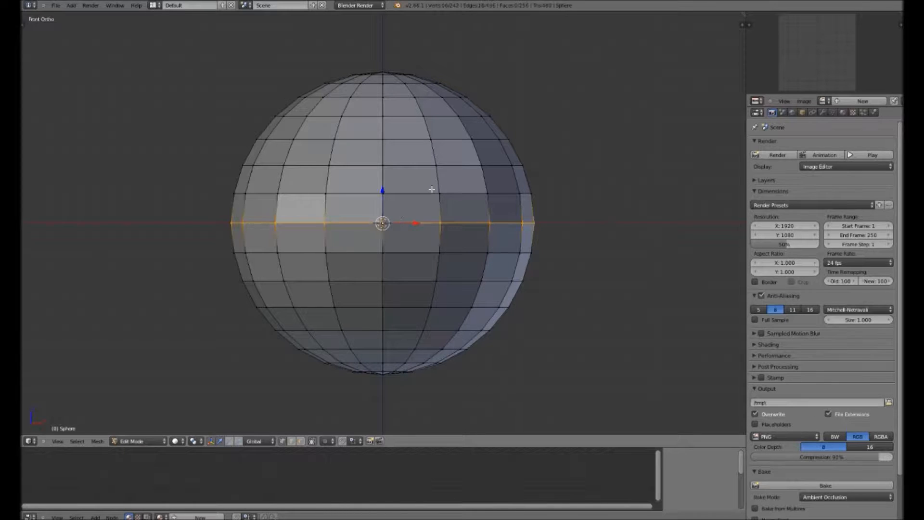
pyautogui.press('x')
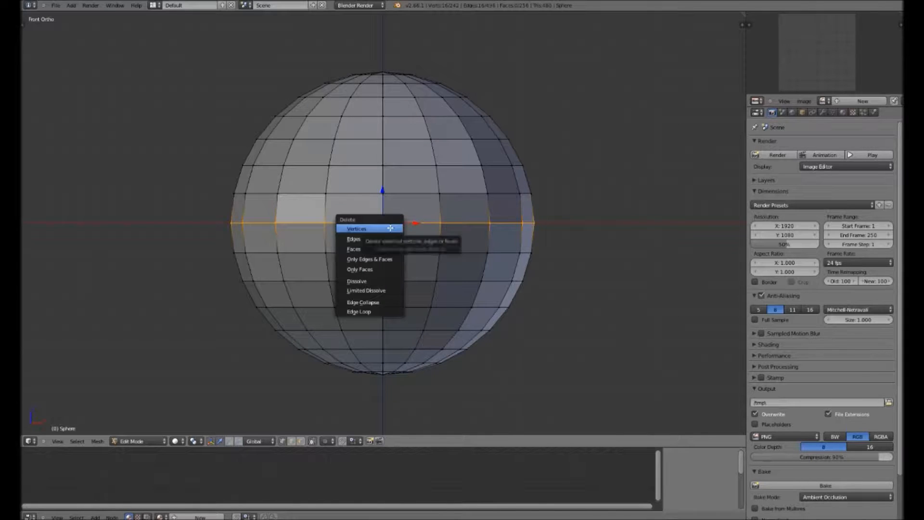
pyautogui.click(390, 228)
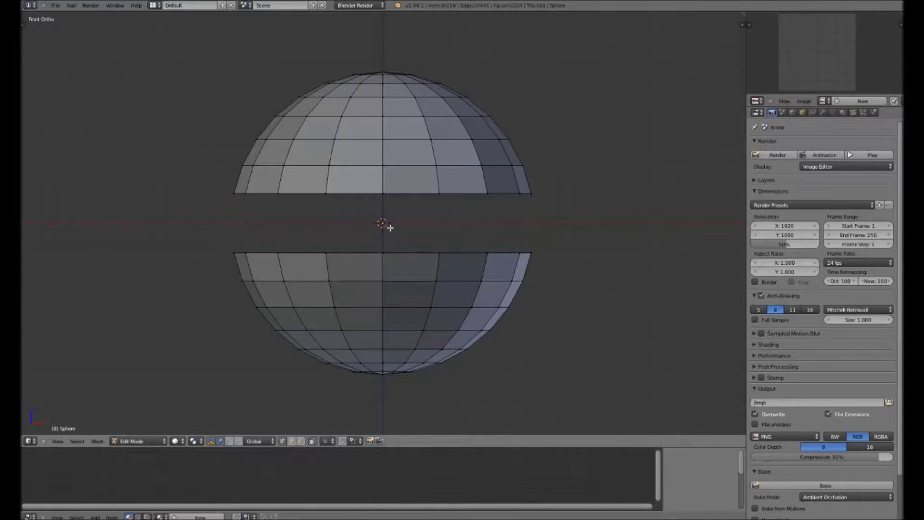
pyautogui.keyDown('alt'); pyautogui.rightClick(394, 139); pyautogui.keyUp('alt')
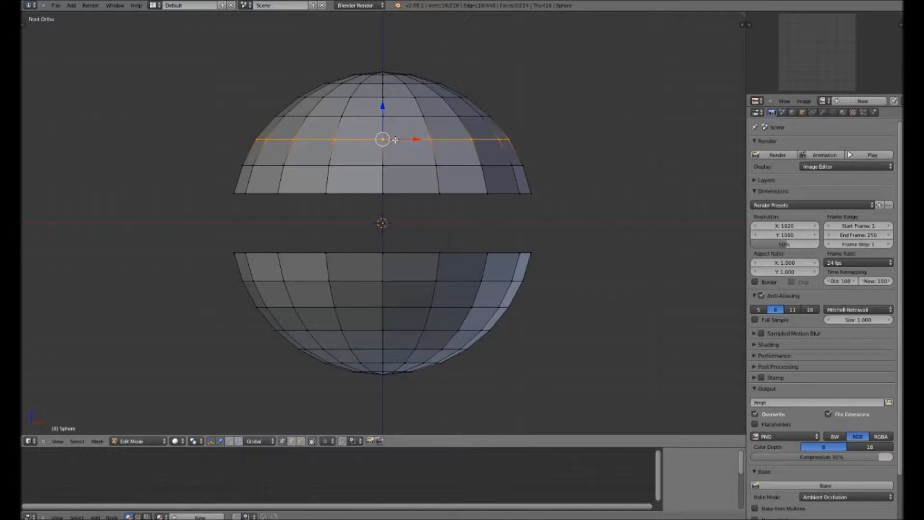
# Grow and shrink the loop selection repeatedly between one loop and a face band
pyautogui.press('ctrl+KP_Add')
pyautogui.press('ctrl+KP_Subtract')
pyautogui.press('ctrl+KP_Add')
pyautogui.press('ctrl+KP_Subtract')
pyautogui.press('ctrl+KP_Add')
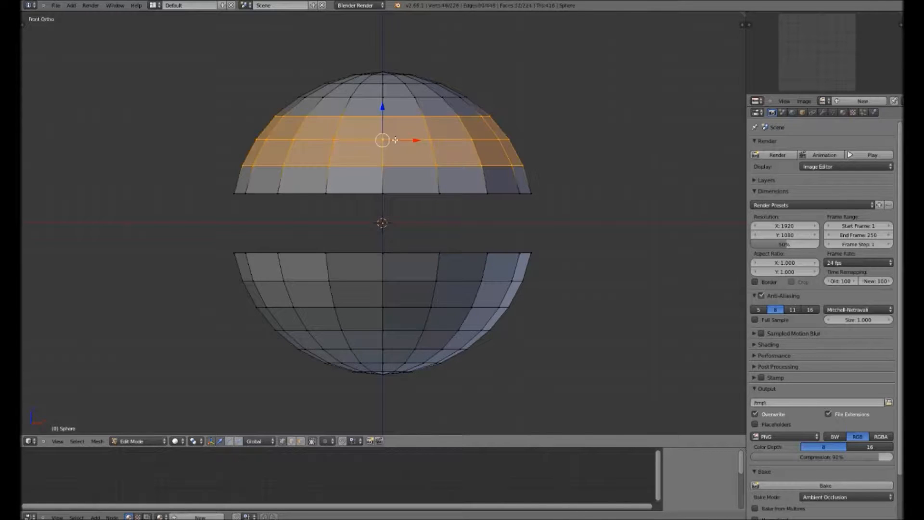
pyautogui.press('ctrl+KP_Subtract')
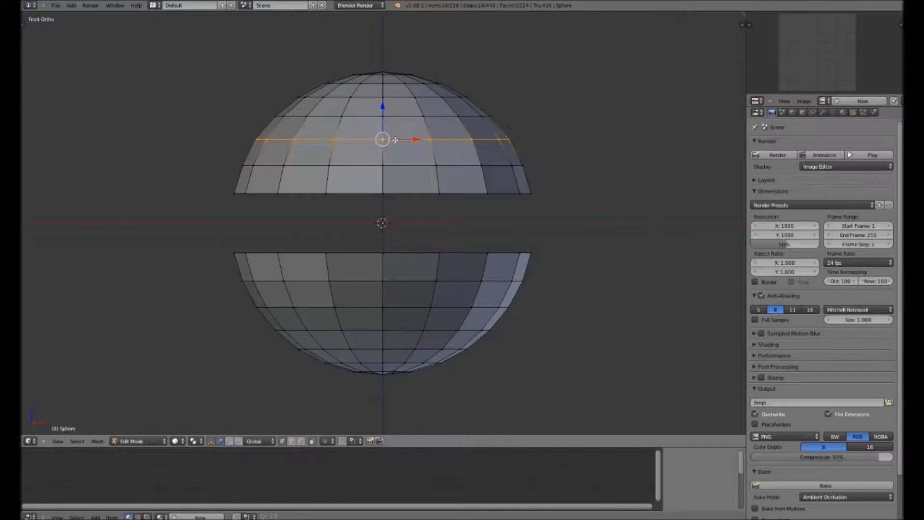
pyautogui.press('ctrl+KP_Add')
pyautogui.press('ctrl+KP_Add')
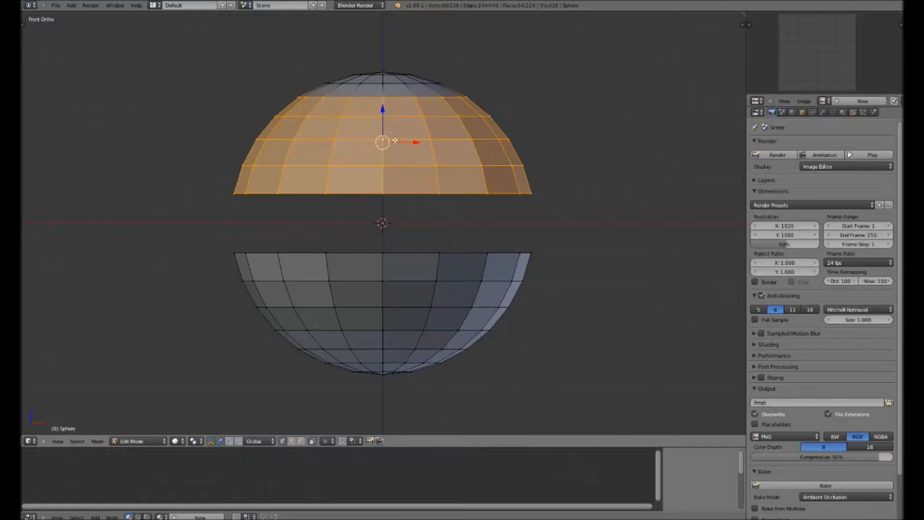
# Shrink the band down to a single loop, grow it upward, then shrink to two face rows
pyautogui.press('ctrl+KP_Subtract')
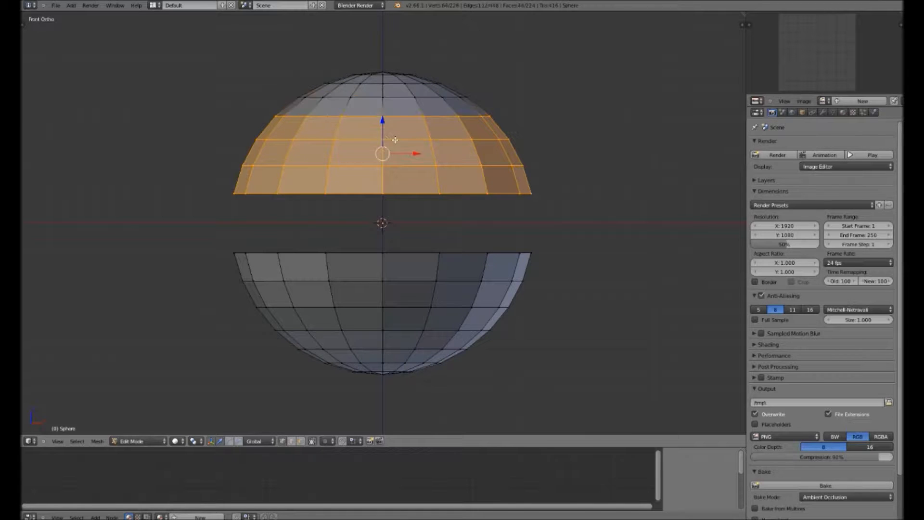
pyautogui.press('ctrl+KP_Subtract')
pyautogui.press('ctrl+KP_Subtract')
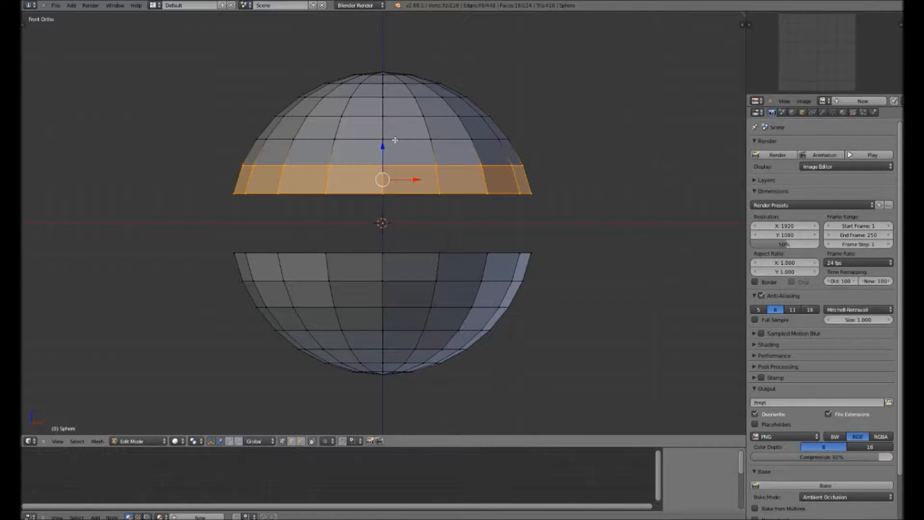
pyautogui.press('ctrl+KP_Subtract')
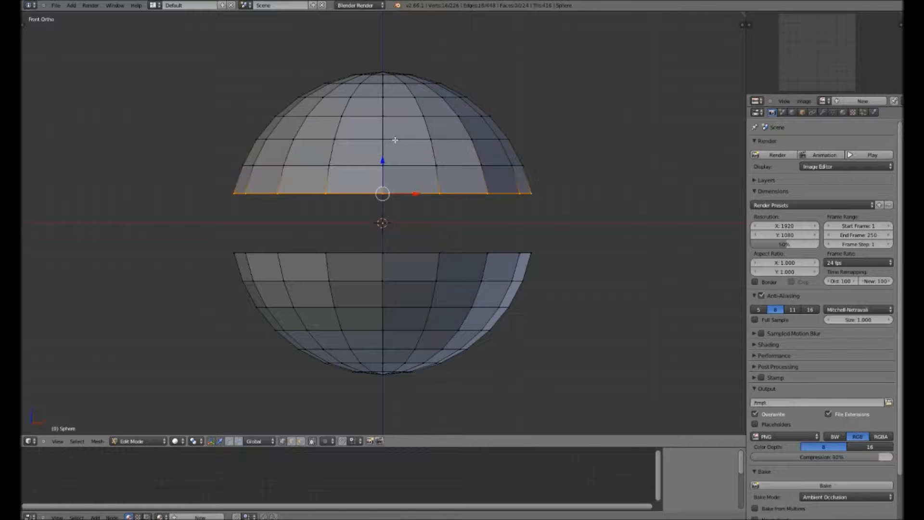
pyautogui.press('ctrl+KP_Add')
pyautogui.press('ctrl+KP_Add')
pyautogui.press('ctrl+KP_Add')
pyautogui.press('ctrl+KP_Add')
pyautogui.press('ctrl+KP_Subtract')
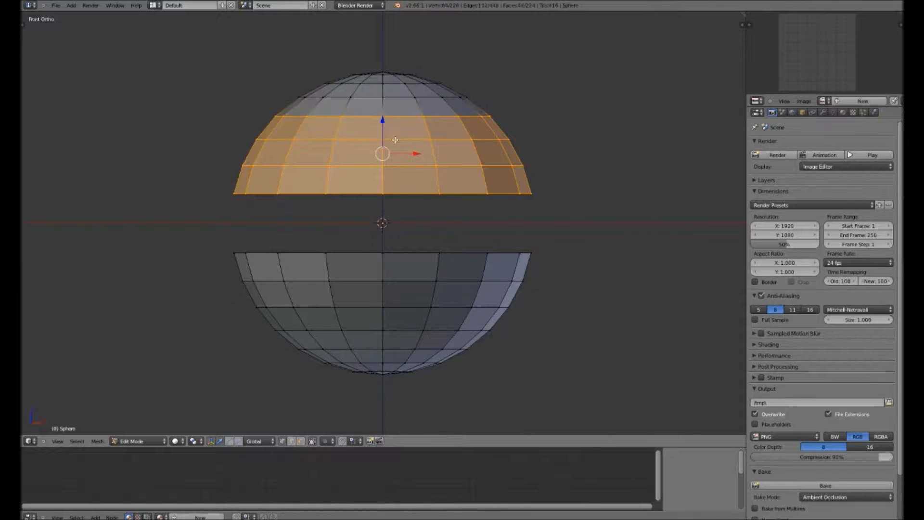
pyautogui.press('ctrl+KP_Subtract')
pyautogui.press('ctrl+KP_Subtract')
pyautogui.press('ctrl+KP_Subtract')
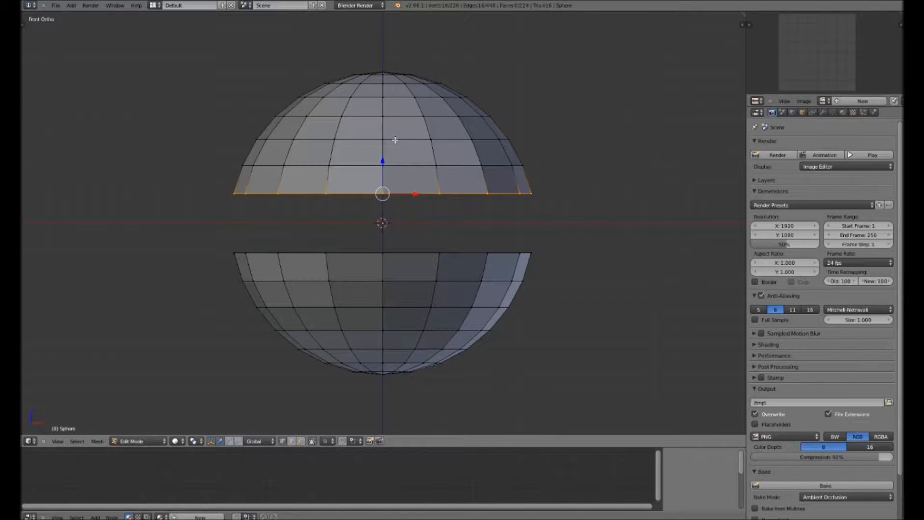
pyautogui.press('a')
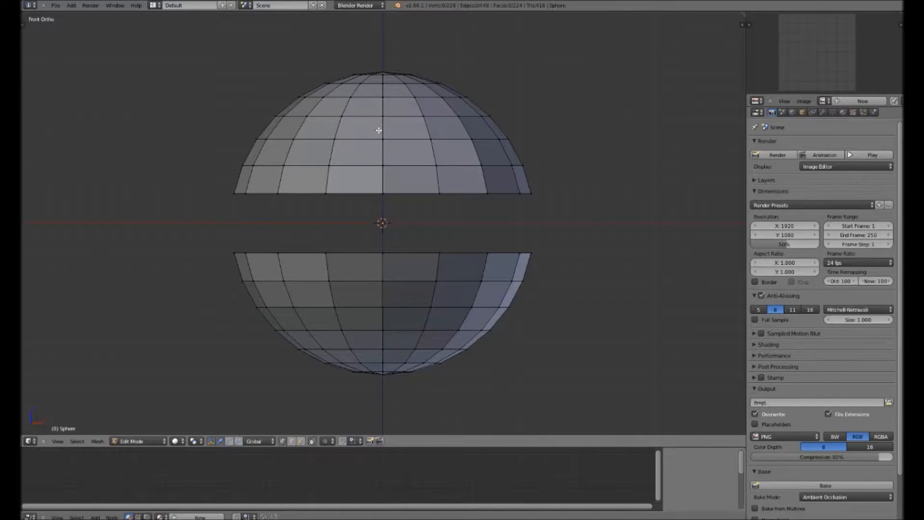
pyautogui.press('c')
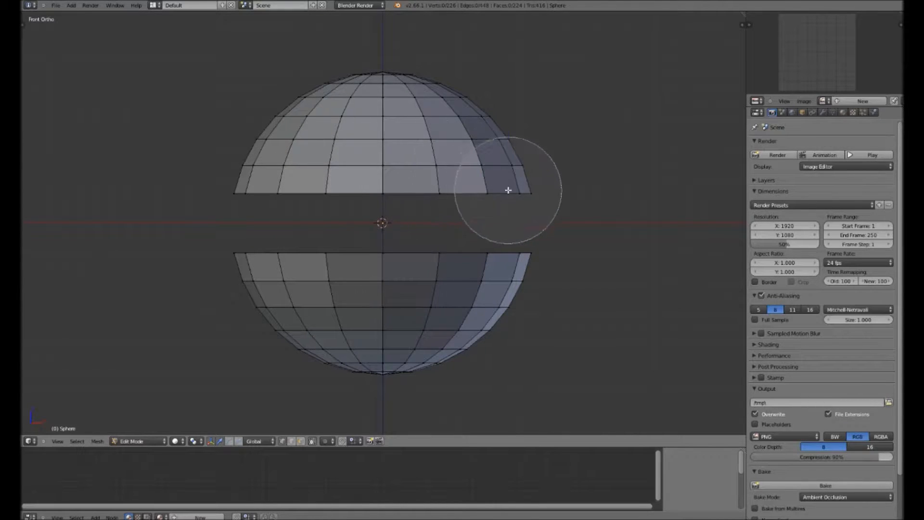
pyautogui.moveTo(508, 190)
pyautogui.mouseDown()
pyautogui.moveTo(275, 166)
pyautogui.moveTo(438, 171)
pyautogui.moveTo(525, 212)
pyautogui.moveTo(487, 293)
pyautogui.moveTo(365, 355)
pyautogui.moveTo(248, 306)
pyautogui.moveTo(354, 274)
pyautogui.moveTo(411, 281)
pyautogui.mouseUp()
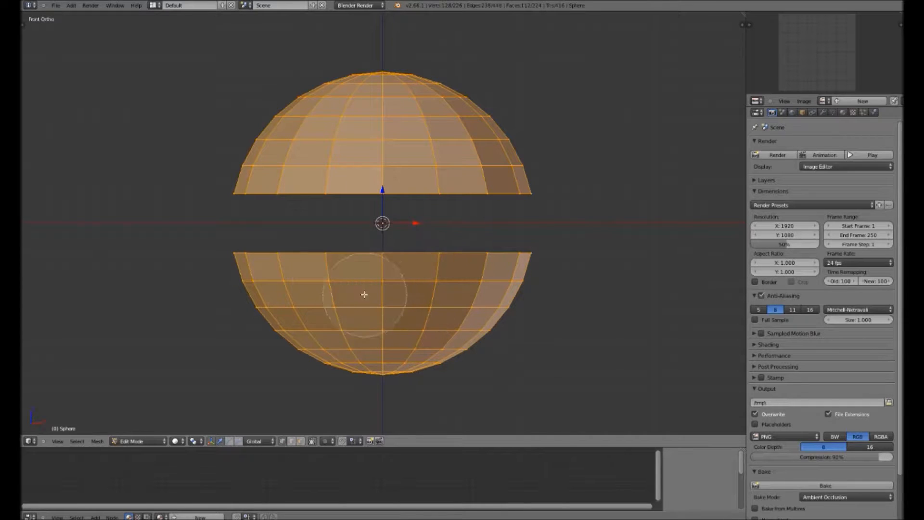
pyautogui.rightClick(338, 229)
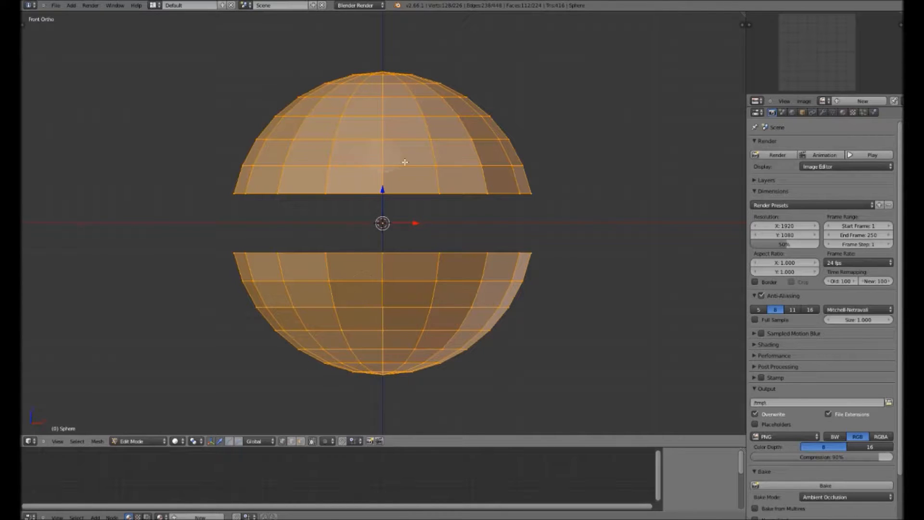
pyautogui.press('c')
pyautogui.moveTo(326, 160)
pyautogui.mouseDown(button='middle')
pyautogui.moveTo(407, 94)
pyautogui.moveTo(426, 162)
pyautogui.moveTo(387, 165)
pyautogui.moveTo(383, 124)
pyautogui.mouseUp(button='middle')
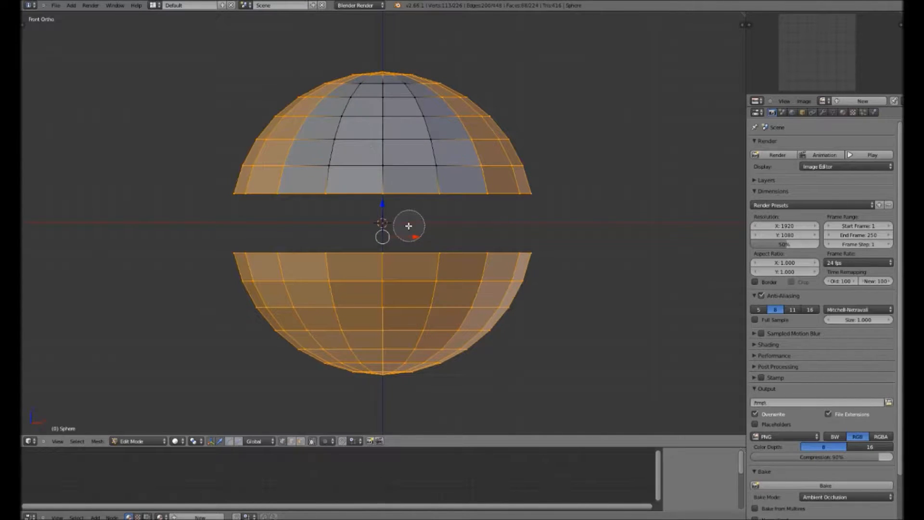
pyautogui.rightClick(407, 226)
pyautogui.press('a')
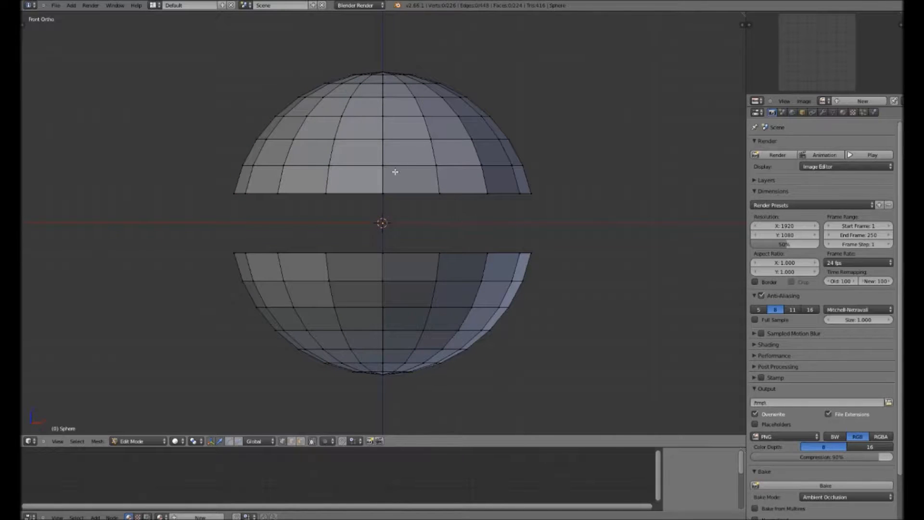
# Box-select the upper hemisphere, view it from the right side and show the mesh as wireframe
pyautogui.press('b')
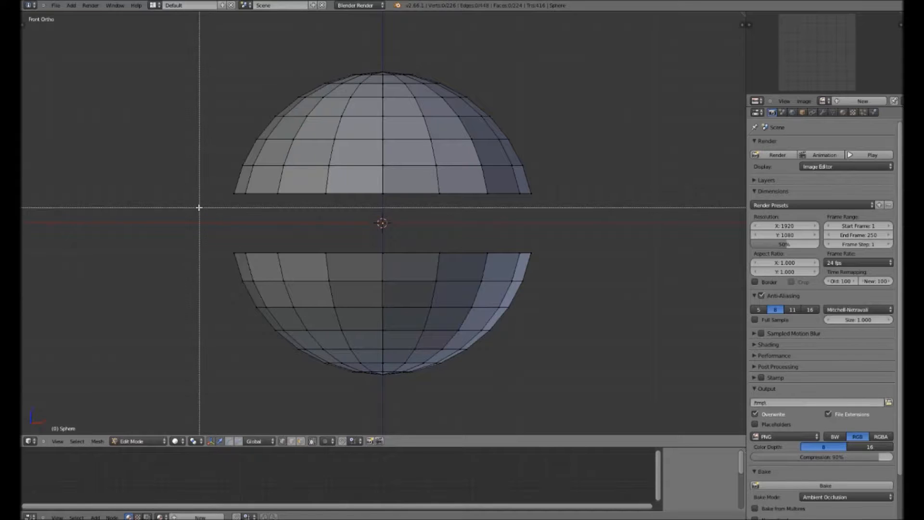
pyautogui.moveTo(200, 207)
pyautogui.mouseDown()
pyautogui.moveTo(533, 54)
pyautogui.moveTo(570, 50)
pyautogui.mouseUp()
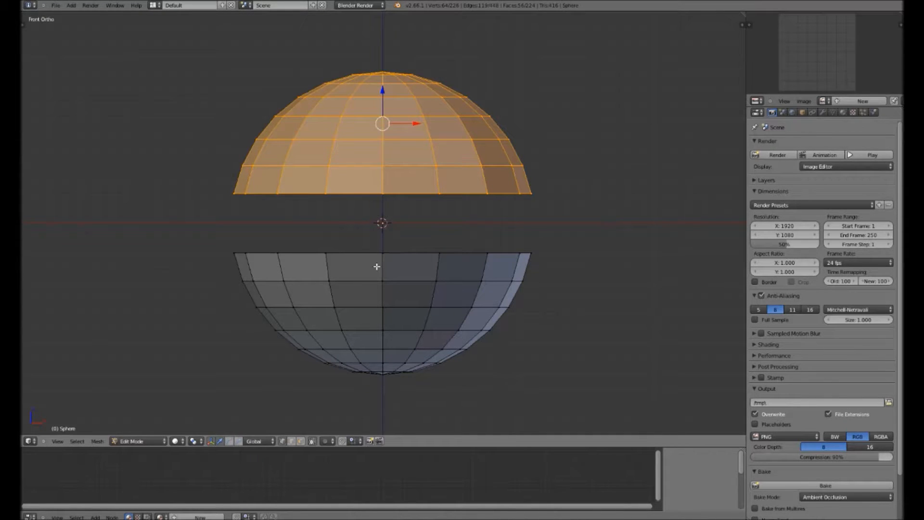
pyautogui.press('KP_3')
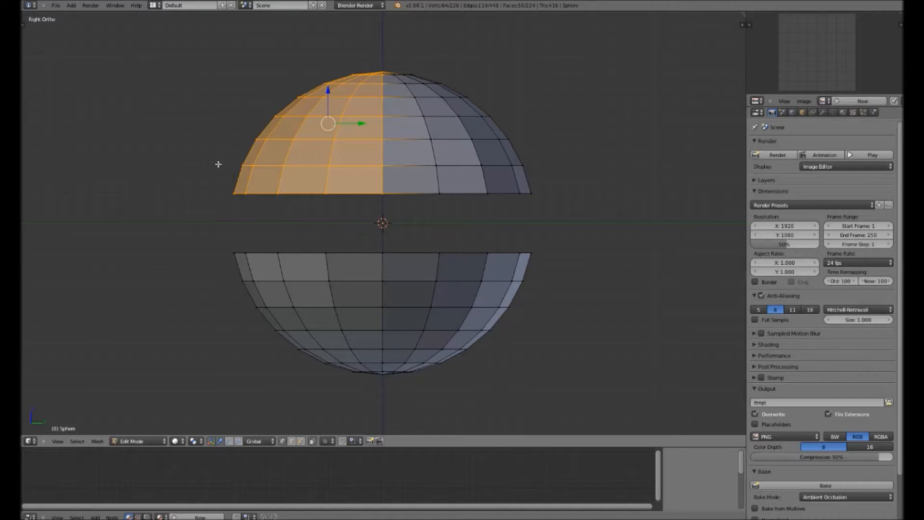
pyautogui.press('z')
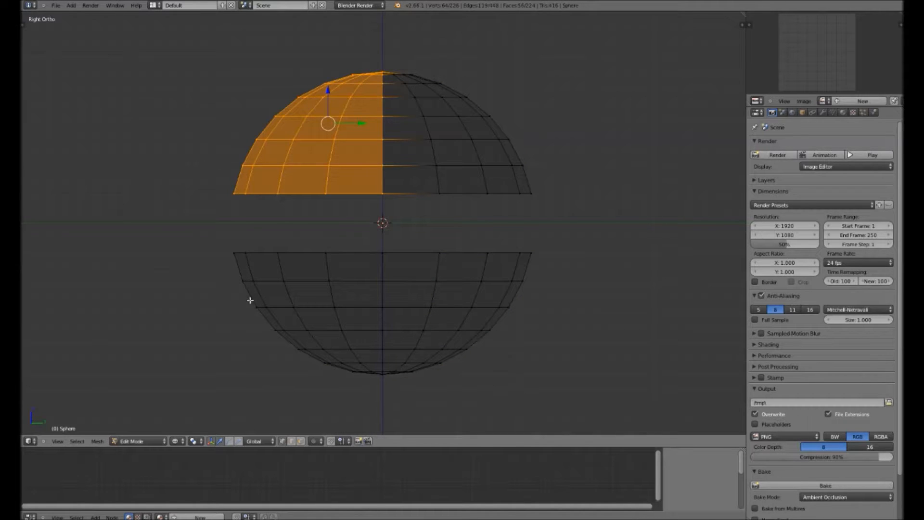
# Box-select a band of the lower hemisphere, return to solid shading and inspect inside from front view
pyautogui.press('b')
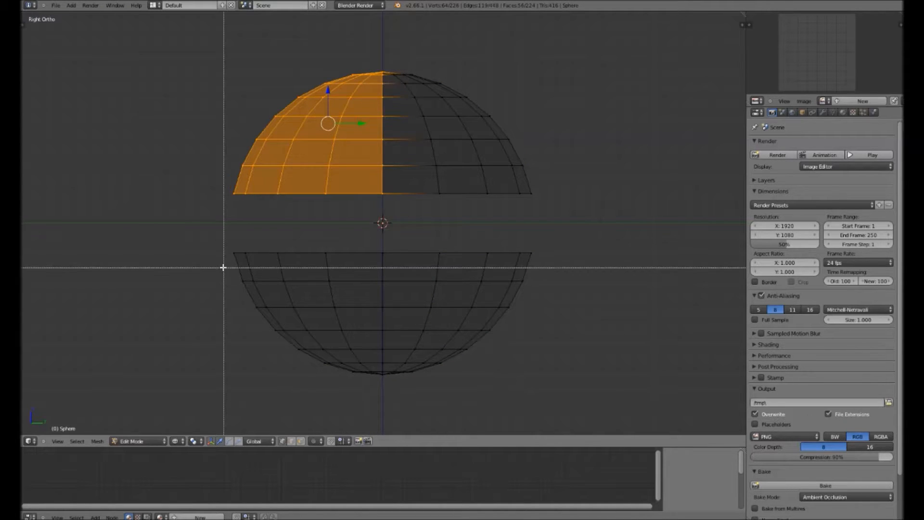
pyautogui.moveTo(224, 267); pyautogui.dragTo(557, 320)
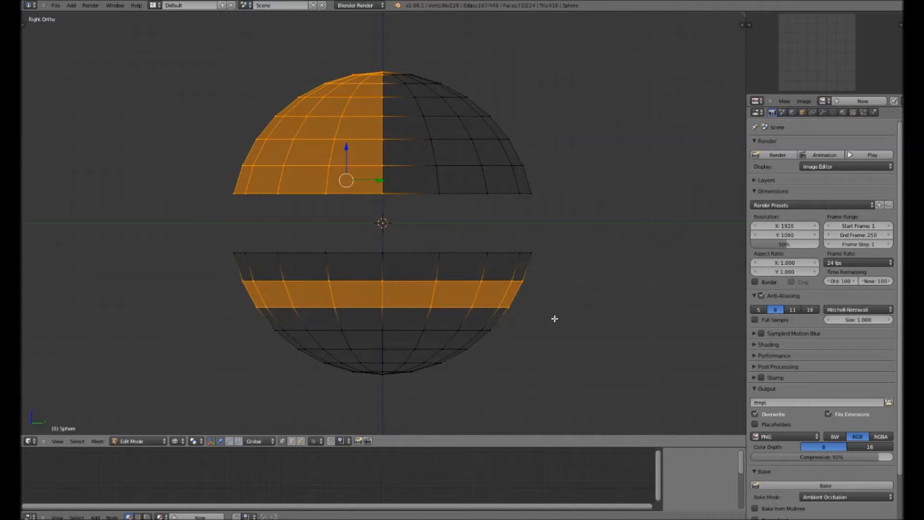
pyautogui.press('z')
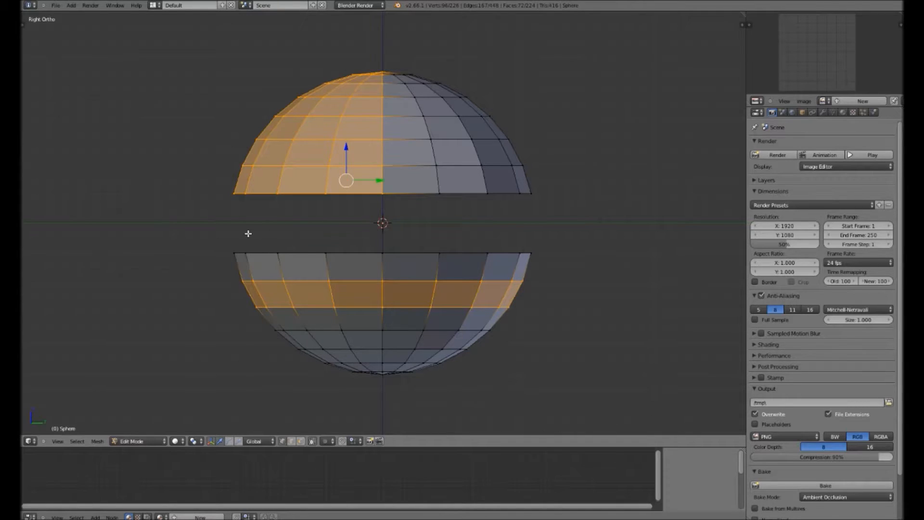
pyautogui.moveTo(240, 238)
pyautogui.mouseDown(button='middle')
pyautogui.moveTo(394, 266)
pyautogui.moveTo(551, 235)
pyautogui.moveTo(570, 192)
pyautogui.moveTo(522, 222)
pyautogui.mouseUp(button='middle')
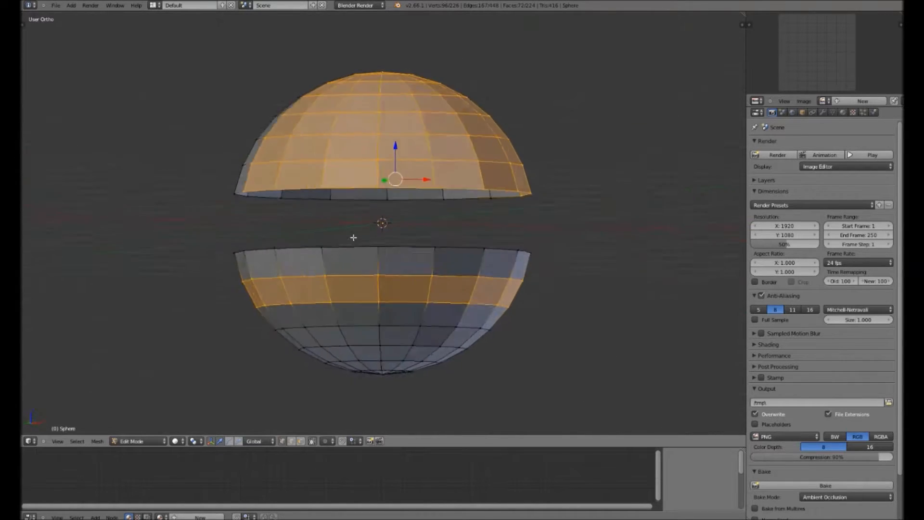
pyautogui.moveTo(353, 237); pyautogui.dragTo(279, 247, button='middle')
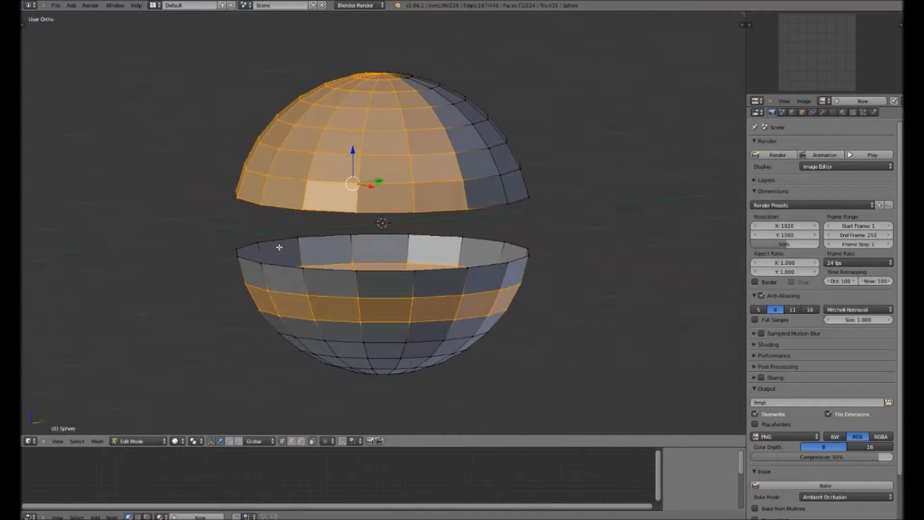
pyautogui.press('KP_1')
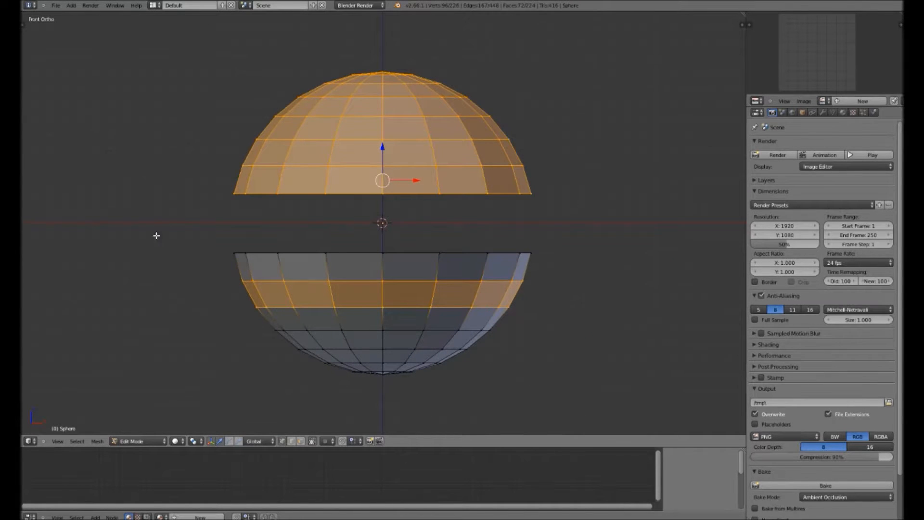
# Box-deselect the upper hemisphere so nothing remains selected
pyautogui.press('b')
pyautogui.moveTo(207, 47); pyautogui.dragTo(243, 87)
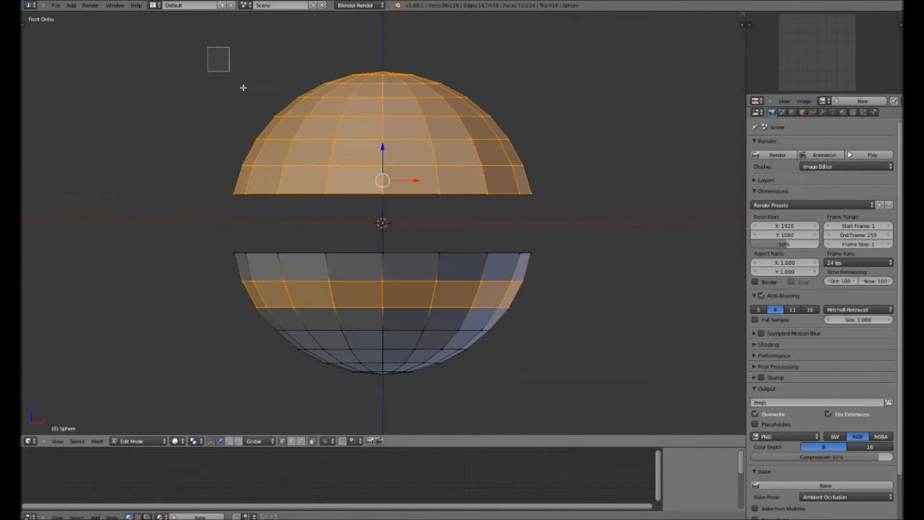
pyautogui.moveTo(243, 87)
pyautogui.mouseDown(button='middle')
pyautogui.moveTo(568, 214)
pyautogui.moveTo(456, 248)
pyautogui.mouseUp(button='middle')
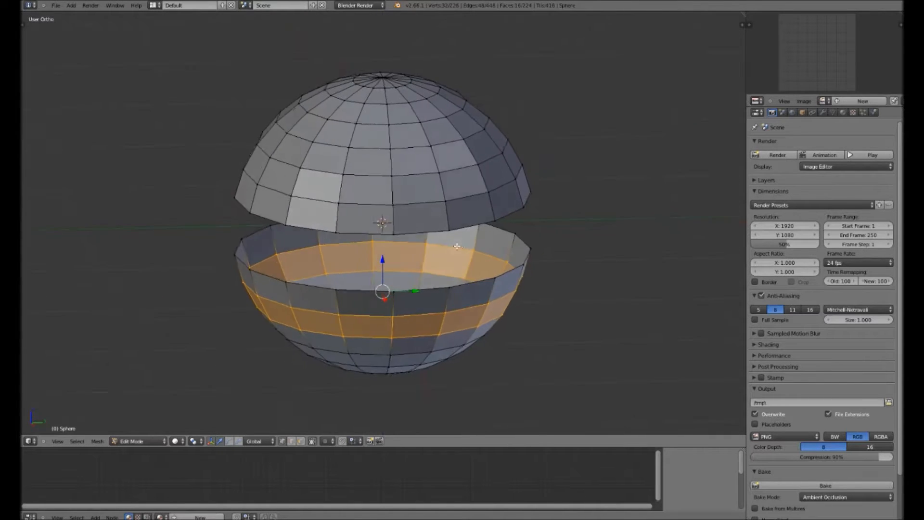
pyautogui.press('KP_1')
# Switch to Object Mode and delete the split sphere, leaving the scene empty
pyautogui.press('a')
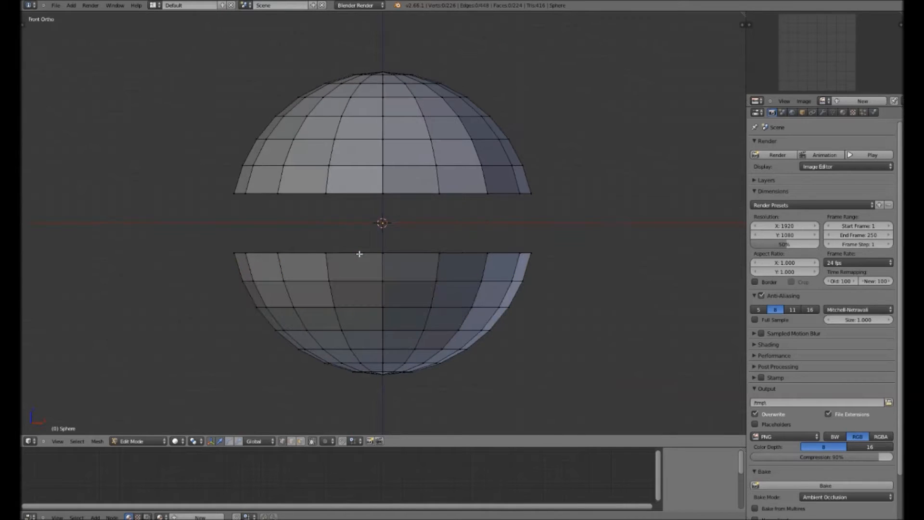
pyautogui.press('Tab')
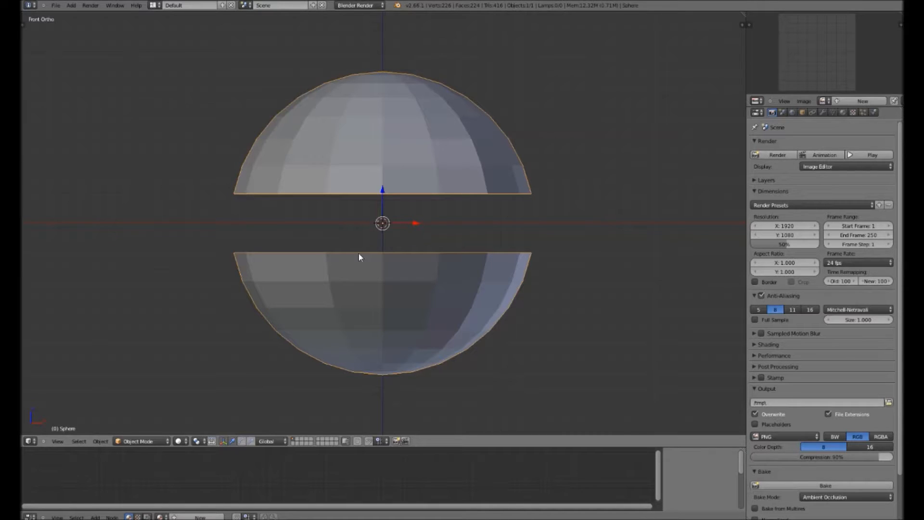
pyautogui.press('x')
pyautogui.click(358, 255)
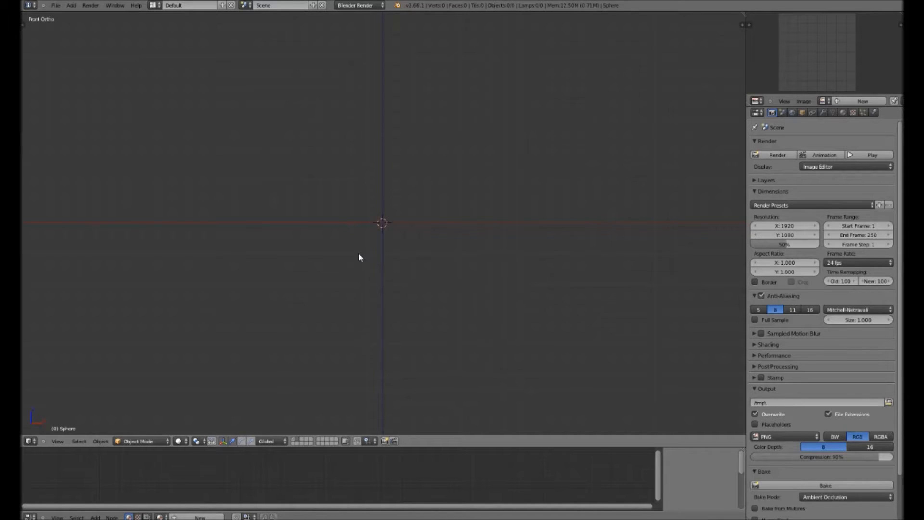
# Undo the deletion, visit an empty layer, show layer 1 again and bring up Move to Layer
pyautogui.hotkey('alt', 'h')
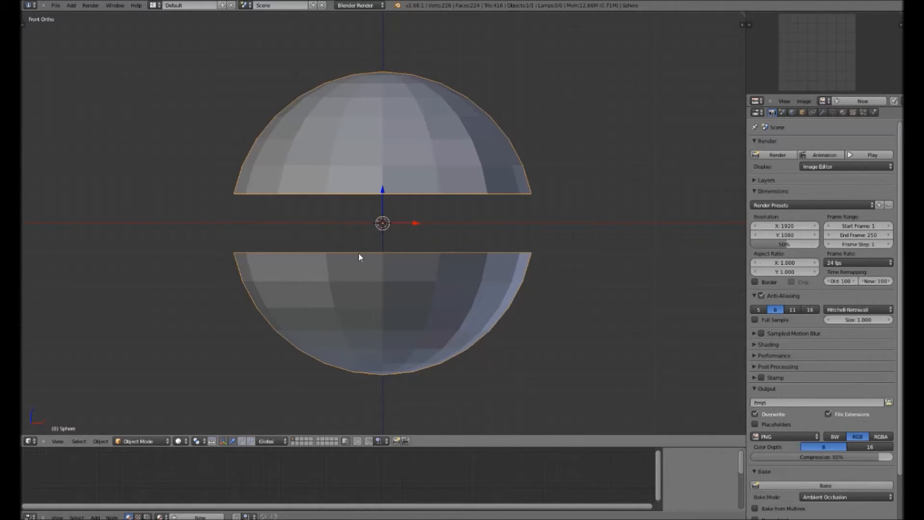
pyautogui.press('h')
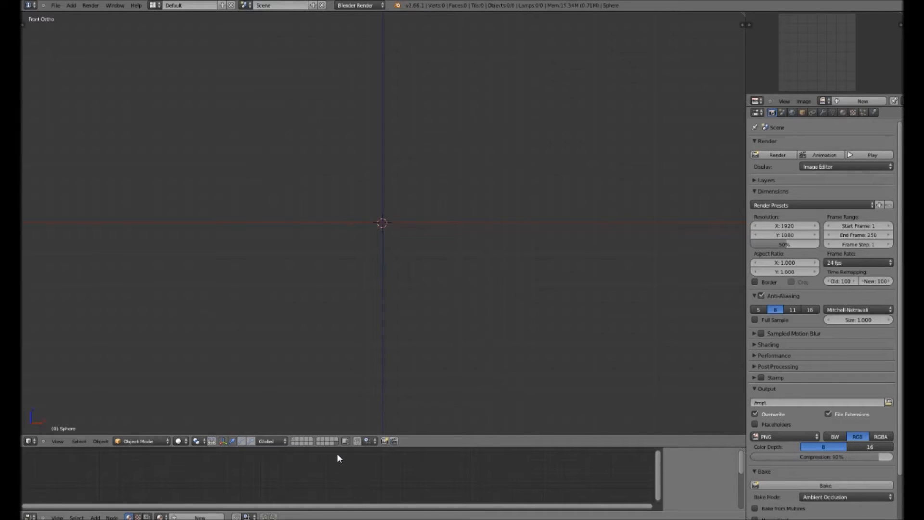
pyautogui.click(293, 440)
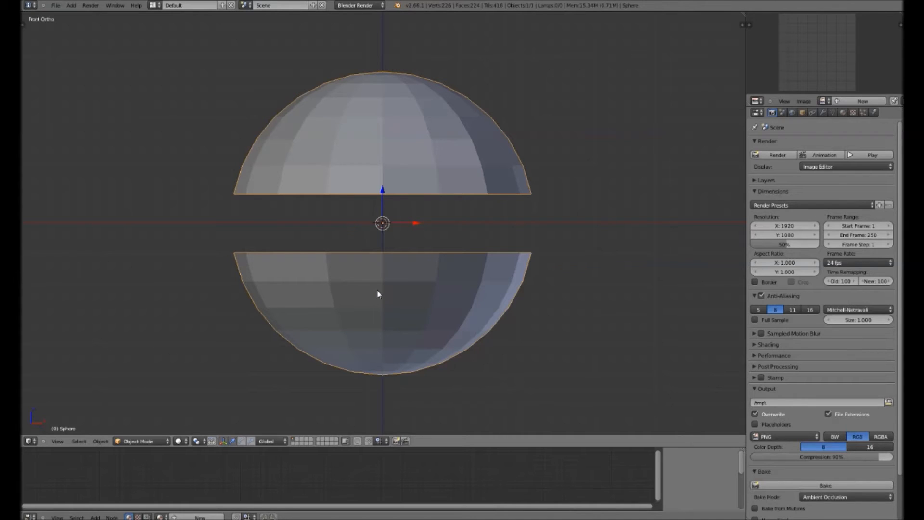
pyautogui.press('m')
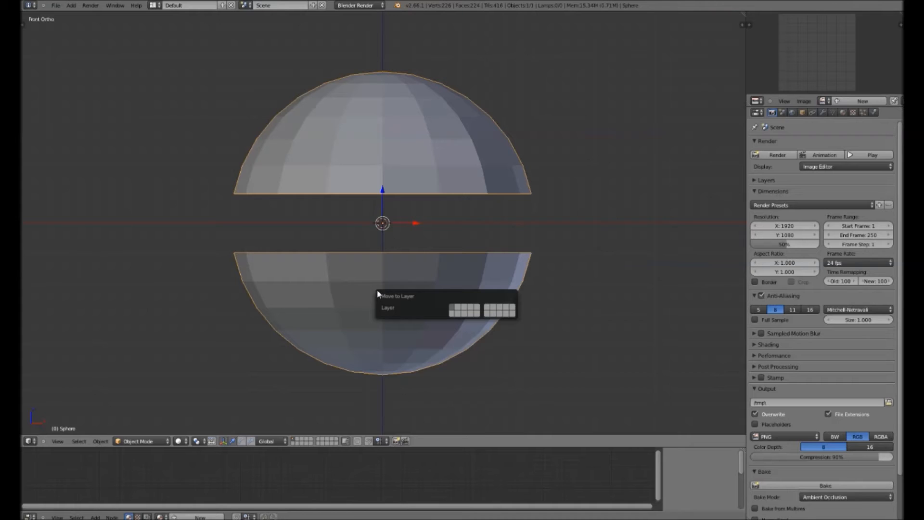
# Move the sphere to another layer and display that layer
pyautogui.click(456, 306)
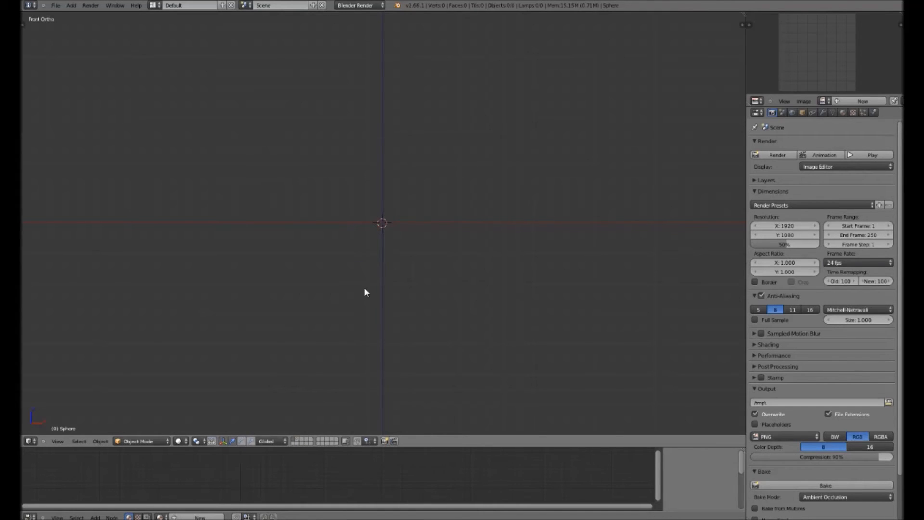
pyautogui.press('1')
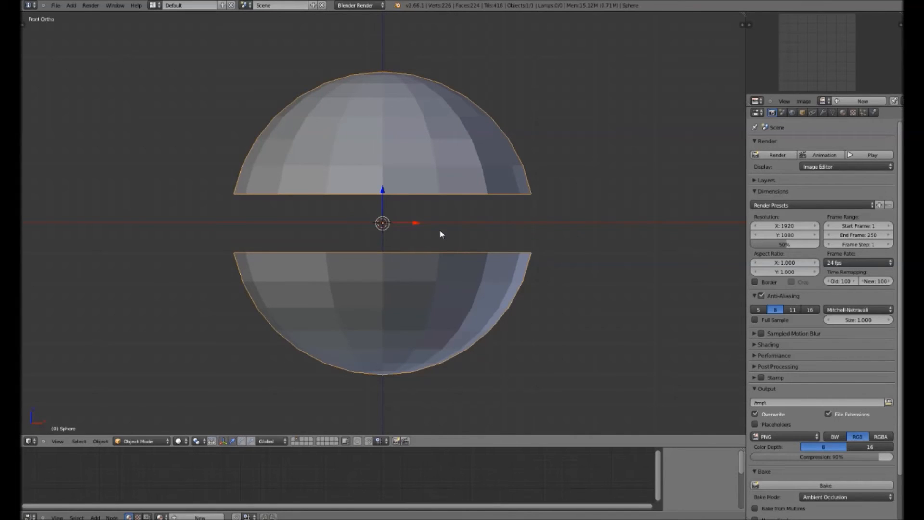